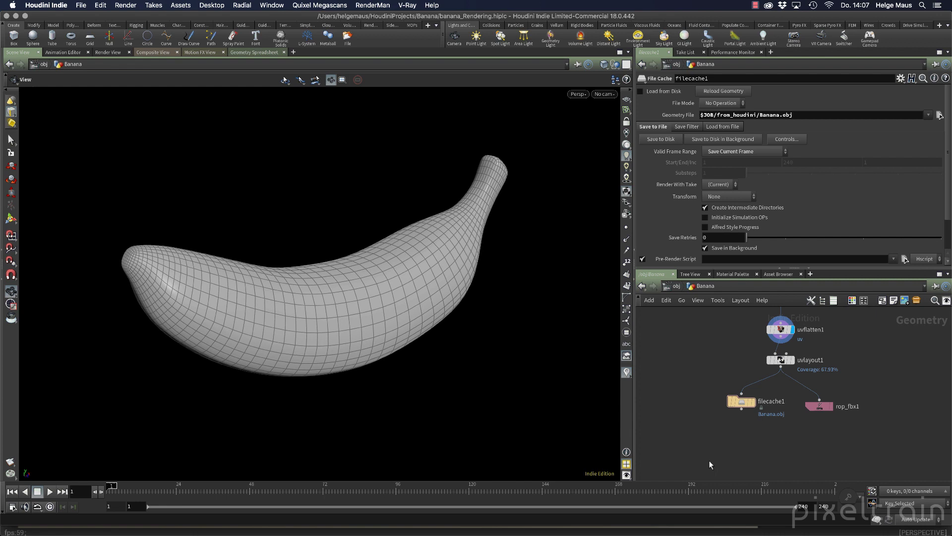
- Switch to 3DCoat and load Banana.obj from the from_houdini folder as a model for per-pixel painting
{"action": "left_click", "coordinate": [544, 524]}
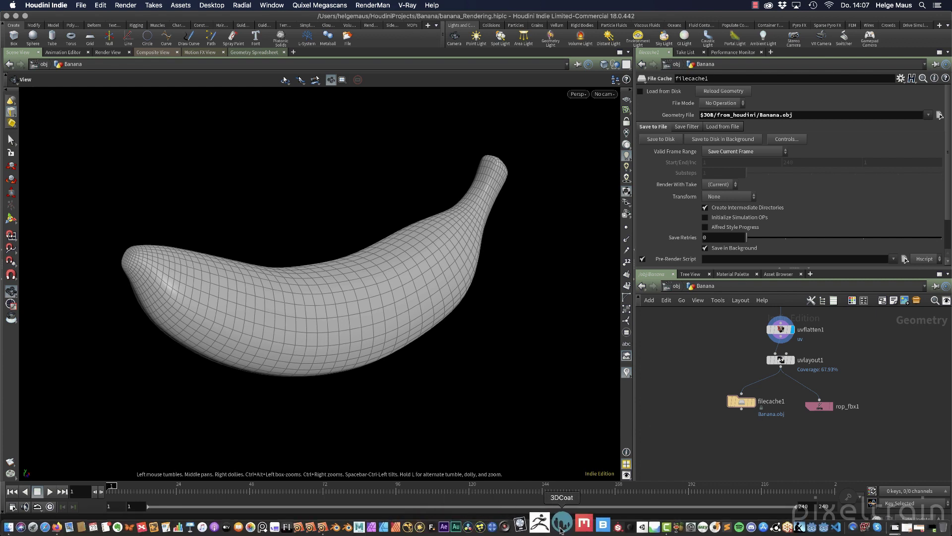
{"action": "left_click", "coordinate": [572, 147]}
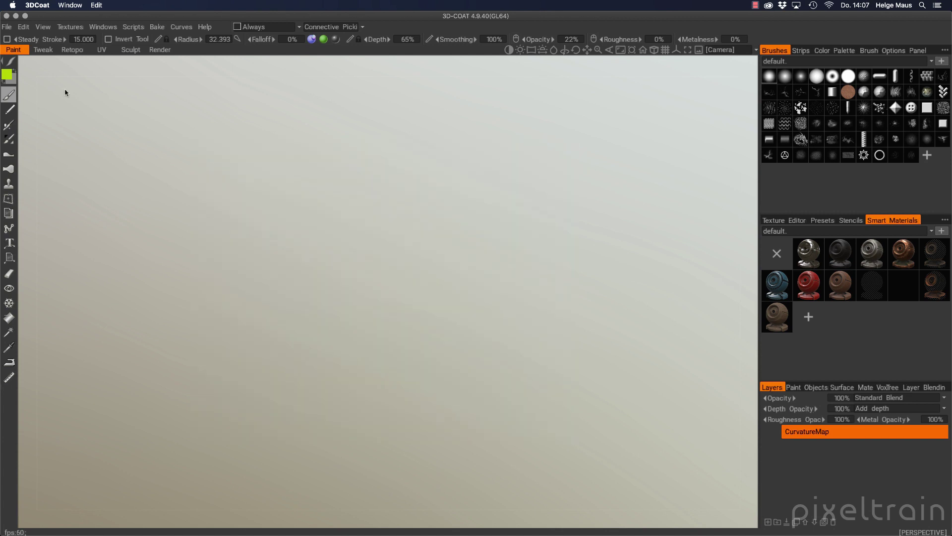
{"action": "left_click", "coordinate": [8, 28]}
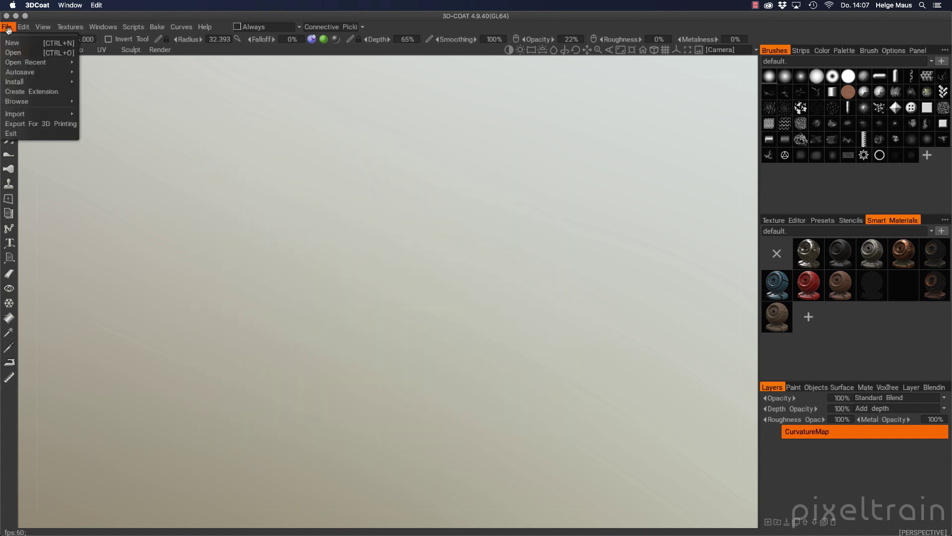
{"action": "mouse_move", "coordinate": [30, 114]}
{"action": "left_click", "coordinate": [120, 117]}
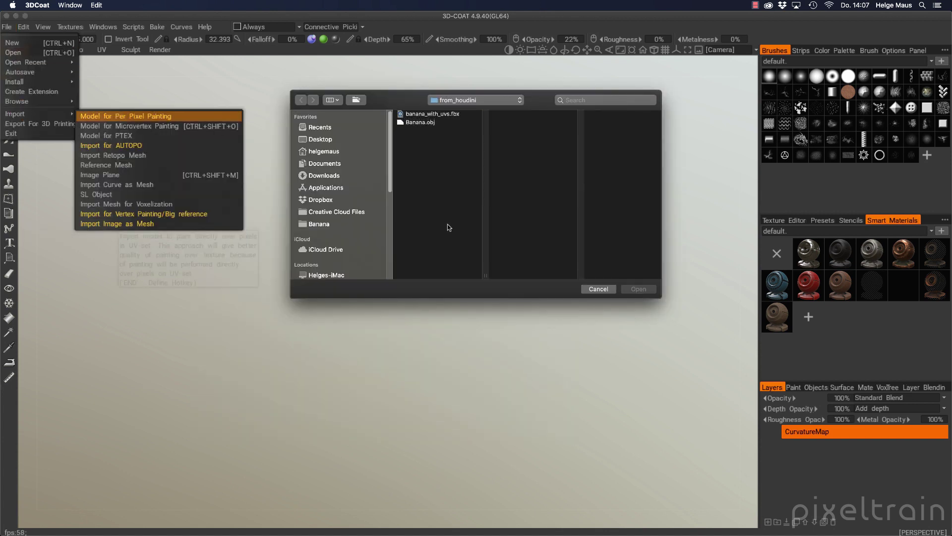
{"action": "left_click", "coordinate": [420, 123]}
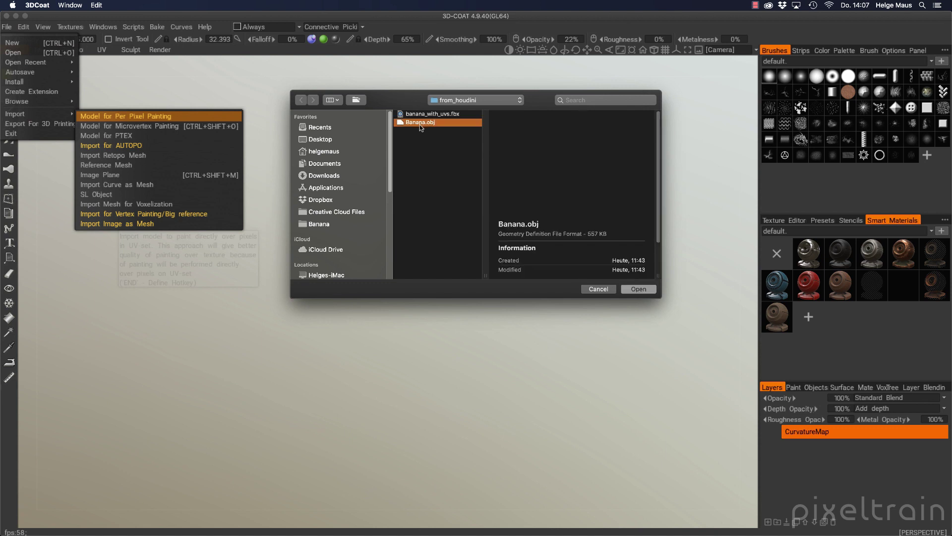
{"action": "left_click", "coordinate": [643, 289]}
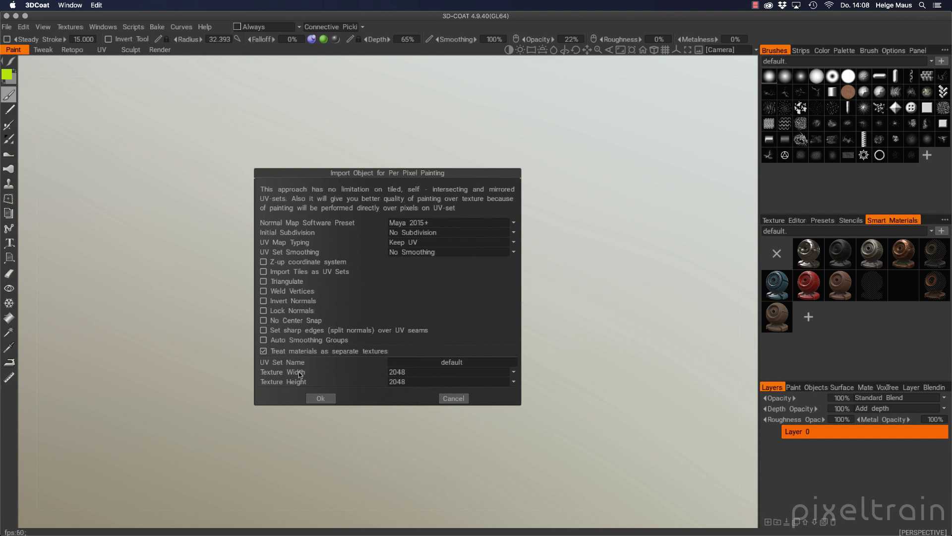
- Set the texture width to 2048 and complete the banana model import
{"action": "left_click", "coordinate": [513, 372]}
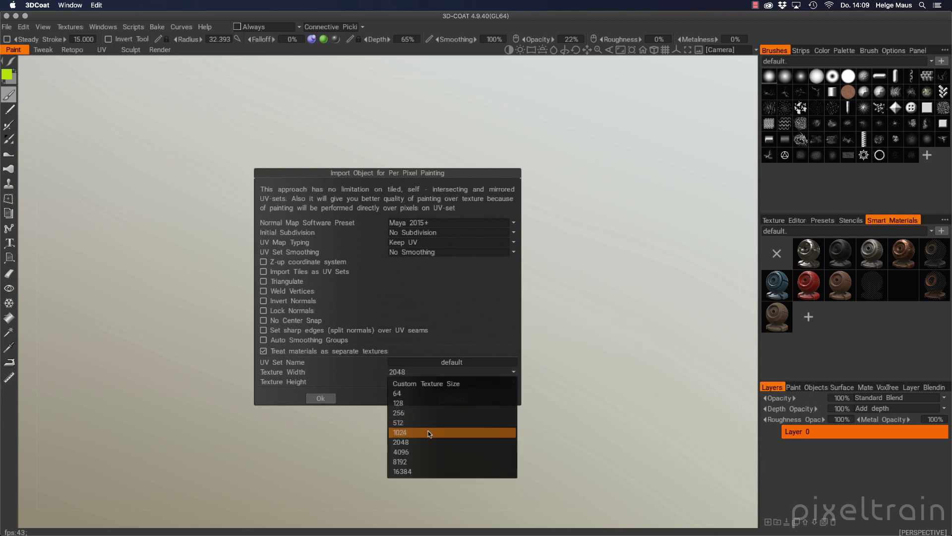
{"action": "left_click", "coordinate": [398, 442]}
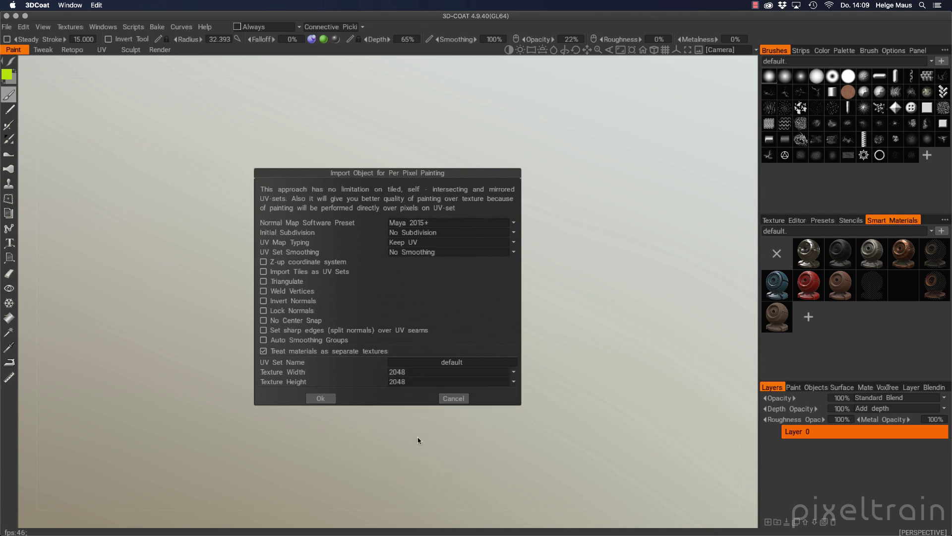
{"action": "left_click", "coordinate": [322, 398]}
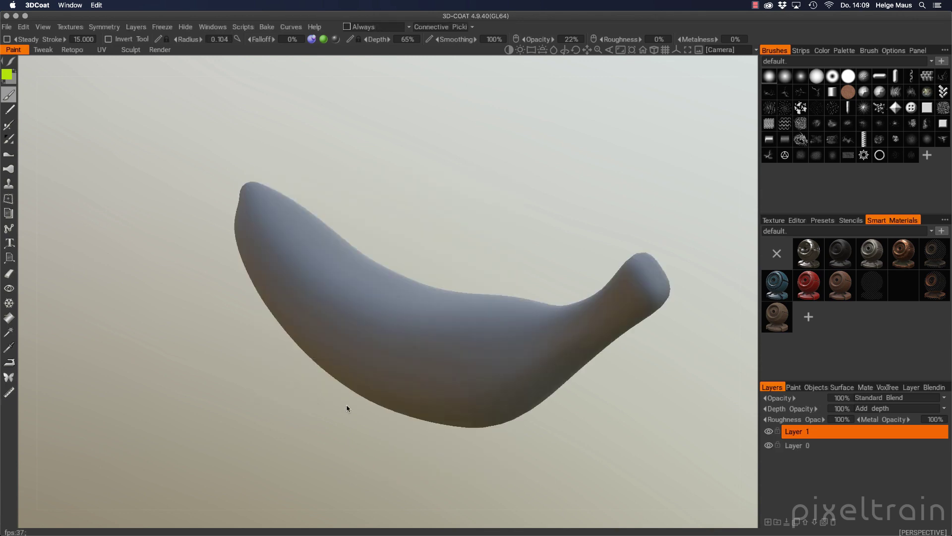
- Rename Layer 1 as Base
{"action": "left_click_drag", "start_coordinate": [347, 408], "coordinate": [565, 334]}
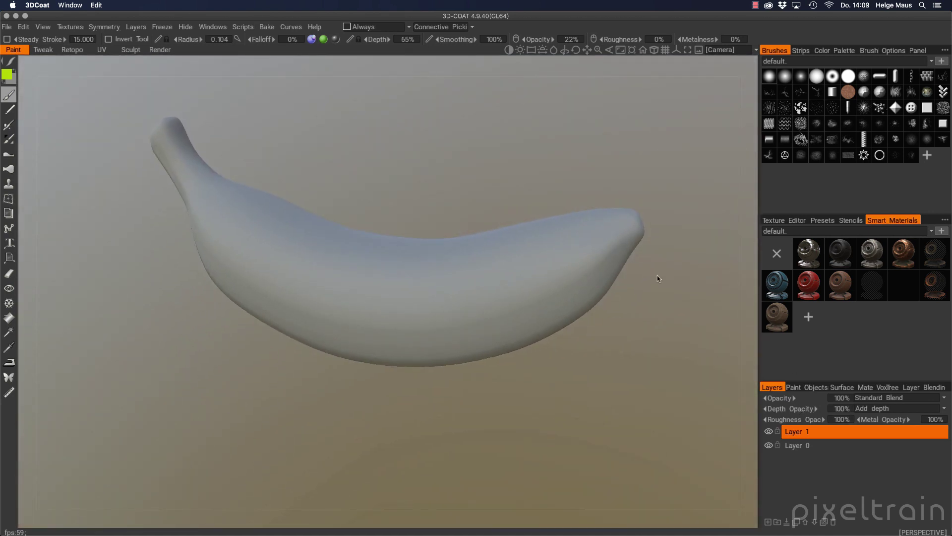
{"action": "double_click", "coordinate": [794, 432]}
{"action": "type", "text": "Base"}
{"action": "key", "text": "Return"}
- Prepare the Fill tool with depth disabled and roughness at 80%, moving its options window clear of the paint channel controls
{"action": "left_click", "coordinate": [9, 318]}
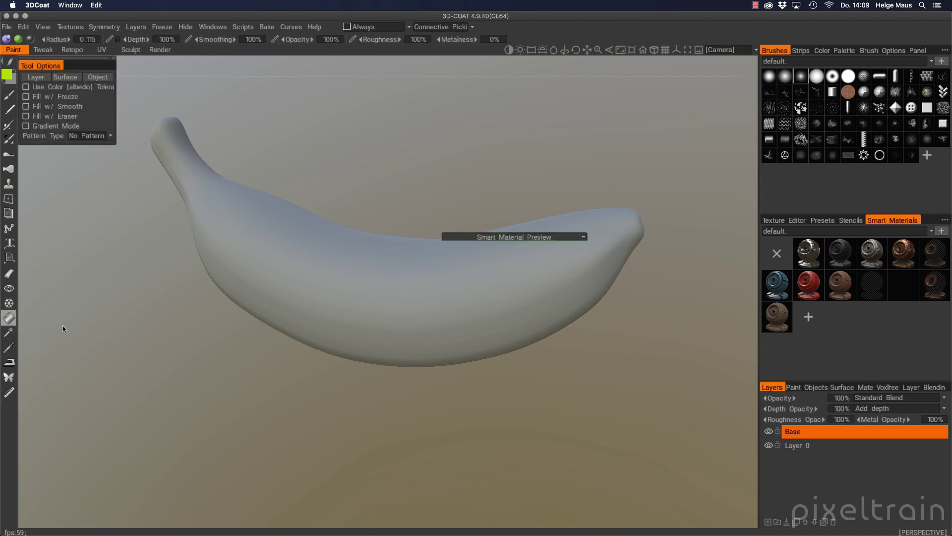
{"action": "left_click", "coordinate": [8, 42]}
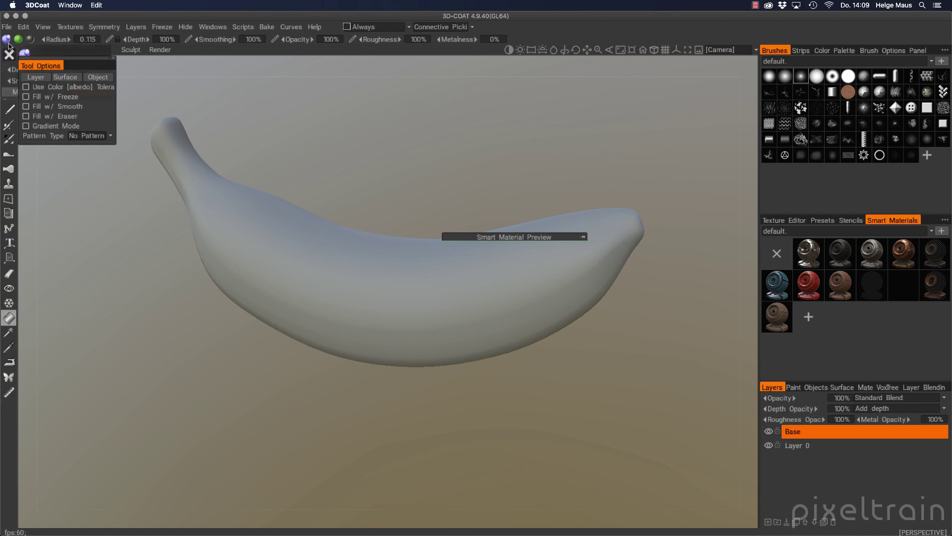
{"action": "left_click_drag", "start_coordinate": [79, 59], "coordinate": [88, 118]}
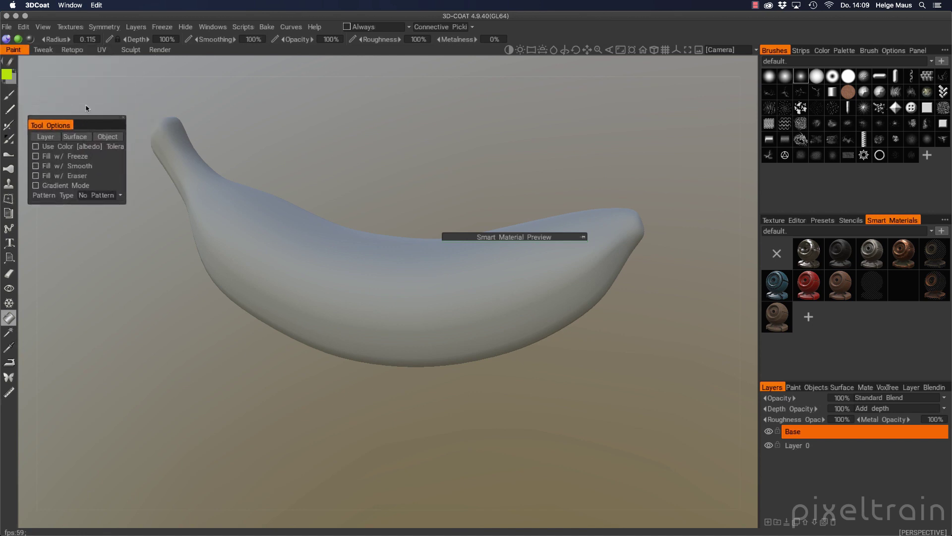
{"action": "left_click", "coordinate": [17, 40]}
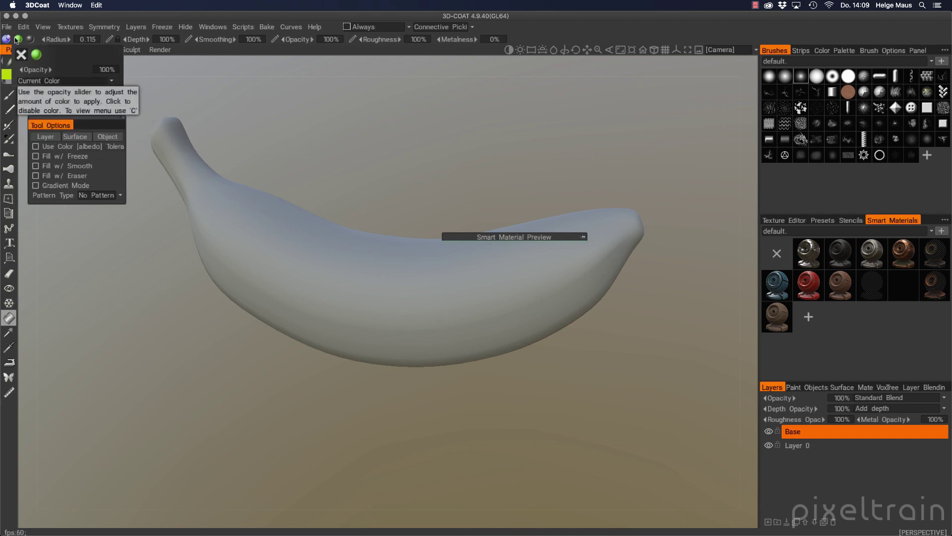
{"action": "mouse_move", "coordinate": [28, 40]}
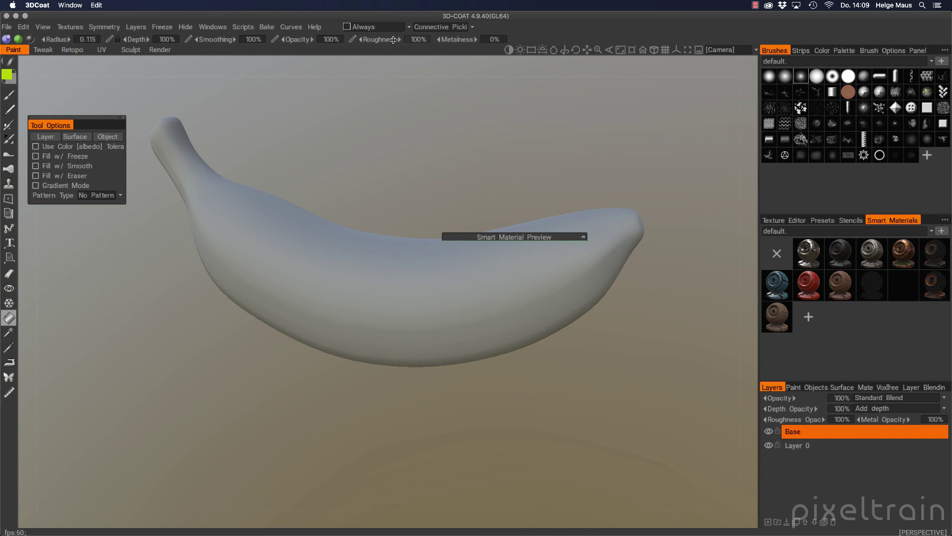
{"action": "mouse_move", "coordinate": [391, 42]}
{"action": "left_mouse_down"}
{"action": "mouse_move", "coordinate": [367, 40]}
{"action": "mouse_move", "coordinate": [378, 41]}
{"action": "left_mouse_up"}
{"action": "left_click", "coordinate": [6, 39]}
- Choose a yellow-orange color with hue about 43, saturation 86% and lightness 85%, and fill the banana on the Base layer
{"action": "left_click", "coordinate": [837, 51]}
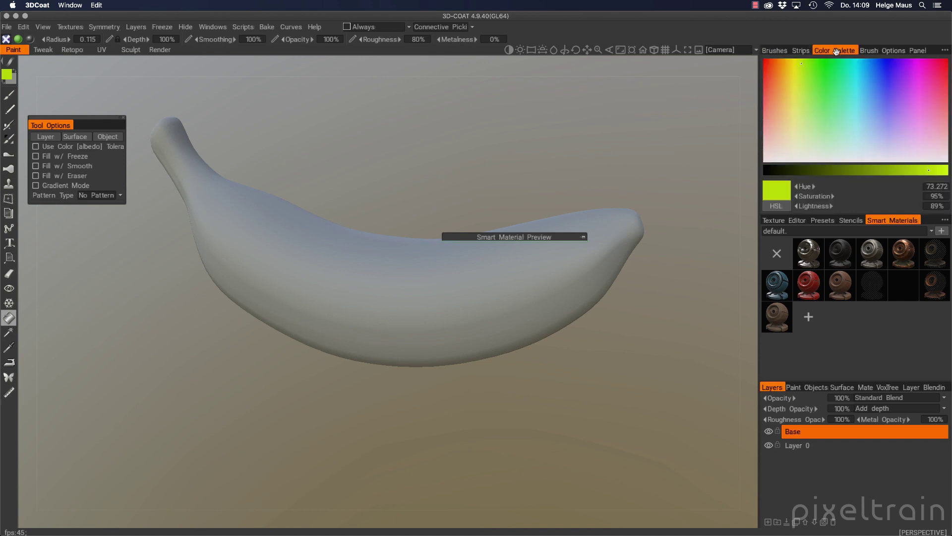
{"action": "mouse_move", "coordinate": [836, 95]}
{"action": "left_mouse_down"}
{"action": "mouse_move", "coordinate": [808, 91]}
{"action": "mouse_move", "coordinate": [785, 73]}
{"action": "left_mouse_up"}
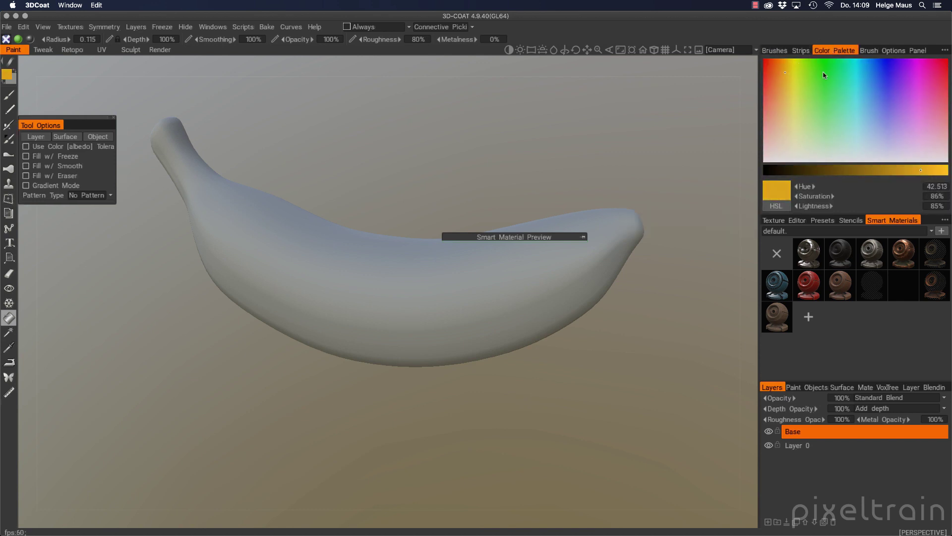
{"action": "left_click", "coordinate": [786, 72]}
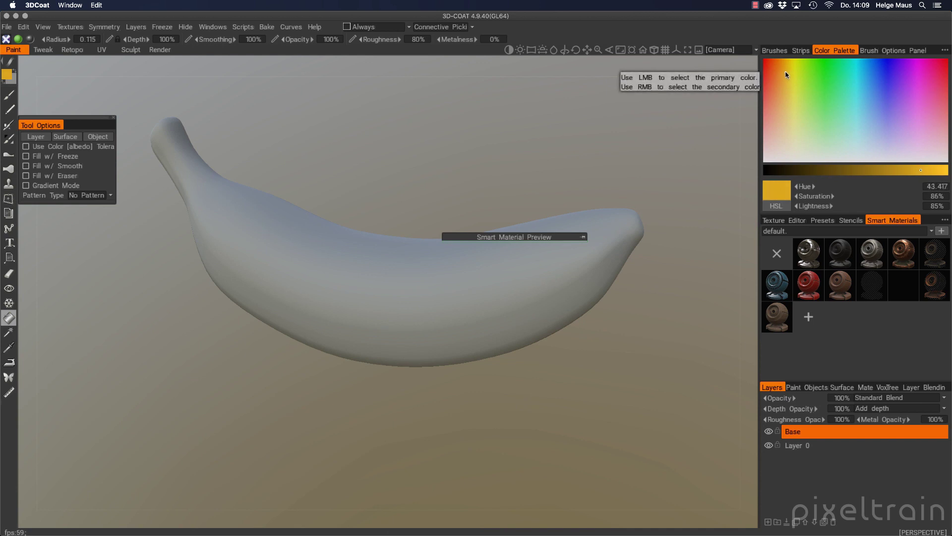
{"action": "mouse_move", "coordinate": [772, 303]}
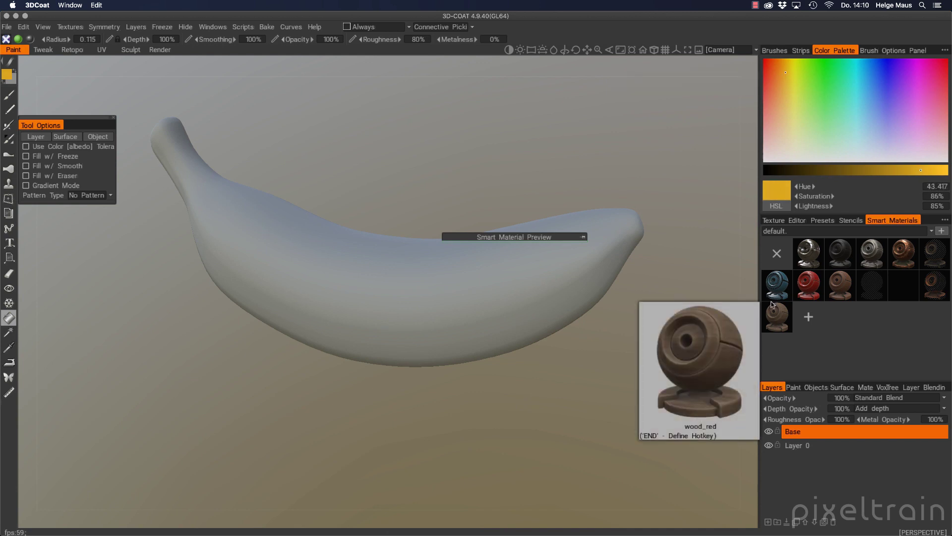
{"action": "left_click", "coordinate": [405, 300]}
{"action": "mouse_move", "coordinate": [510, 344]}
{"action": "left_mouse_down"}
{"action": "mouse_move", "coordinate": [538, 340]}
{"action": "mouse_move", "coordinate": [302, 340]}
{"action": "mouse_move", "coordinate": [378, 363]}
{"action": "mouse_move", "coordinate": [403, 329]}
{"action": "mouse_move", "coordinate": [289, 377]}
{"action": "mouse_move", "coordinate": [436, 316]}
{"action": "mouse_move", "coordinate": [489, 385]}
{"action": "mouse_move", "coordinate": [444, 321]}
{"action": "mouse_move", "coordinate": [392, 325]}
{"action": "mouse_move", "coordinate": [458, 335]}
{"action": "mouse_move", "coordinate": [602, 323]}
{"action": "mouse_move", "coordinate": [357, 332]}
{"action": "mouse_move", "coordinate": [404, 341]}
{"action": "left_mouse_up"}
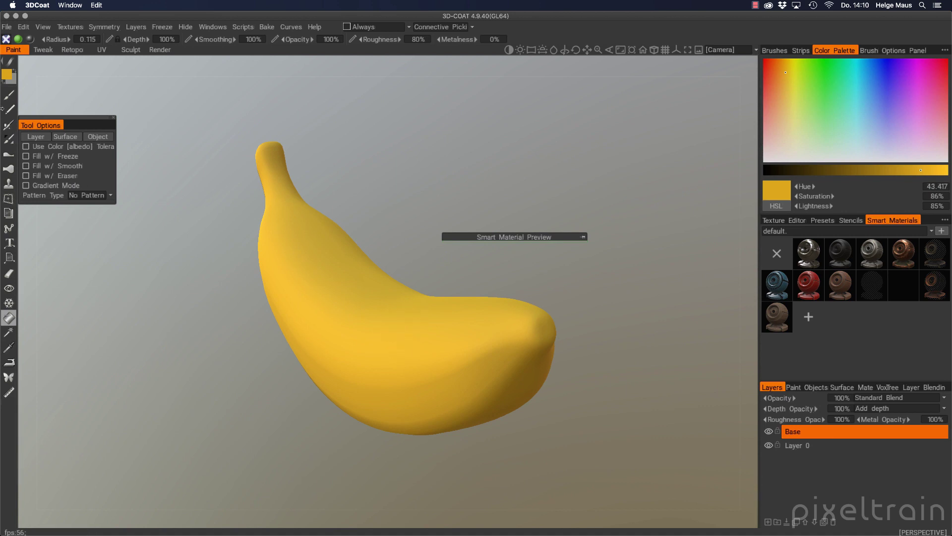
- Disable the color channel and refill the banana's glossiness on the Base layer, trying 70% roughness before settling on 40%
{"action": "left_click", "coordinate": [20, 41]}
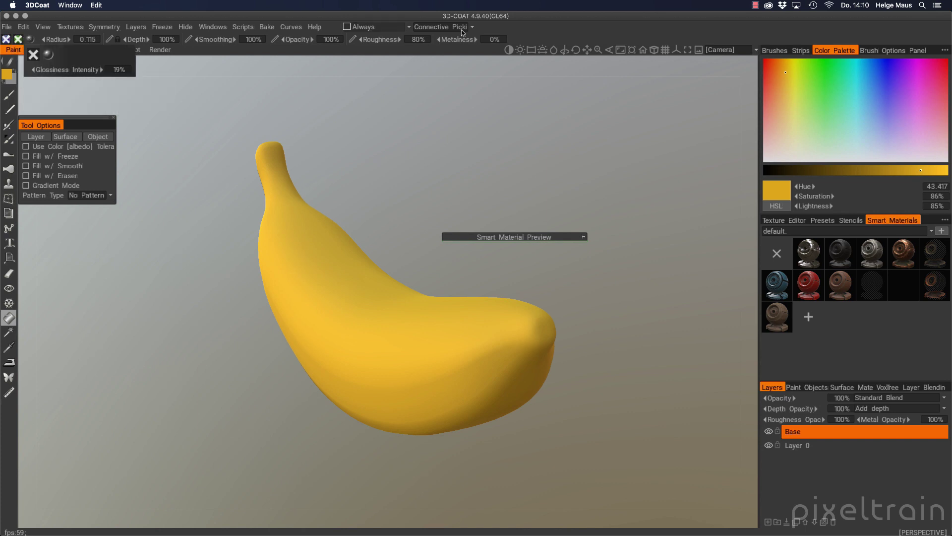
{"action": "left_click_drag", "start_coordinate": [391, 40], "coordinate": [380, 39]}
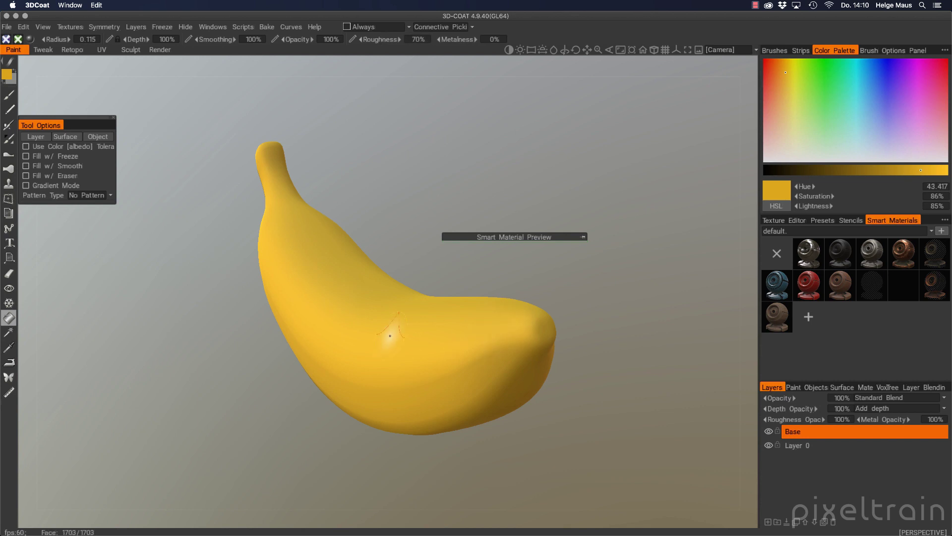
{"action": "left_click_drag", "start_coordinate": [421, 391], "coordinate": [528, 354], "text": "alt"}
{"action": "left_click_drag", "start_coordinate": [373, 39], "coordinate": [353, 40]}
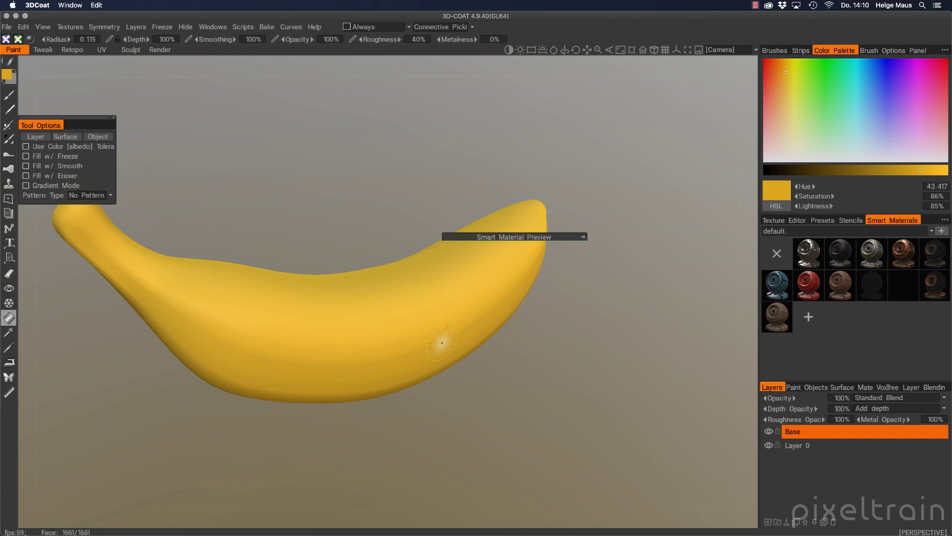
{"action": "left_click_drag", "start_coordinate": [510, 357], "coordinate": [466, 347]}
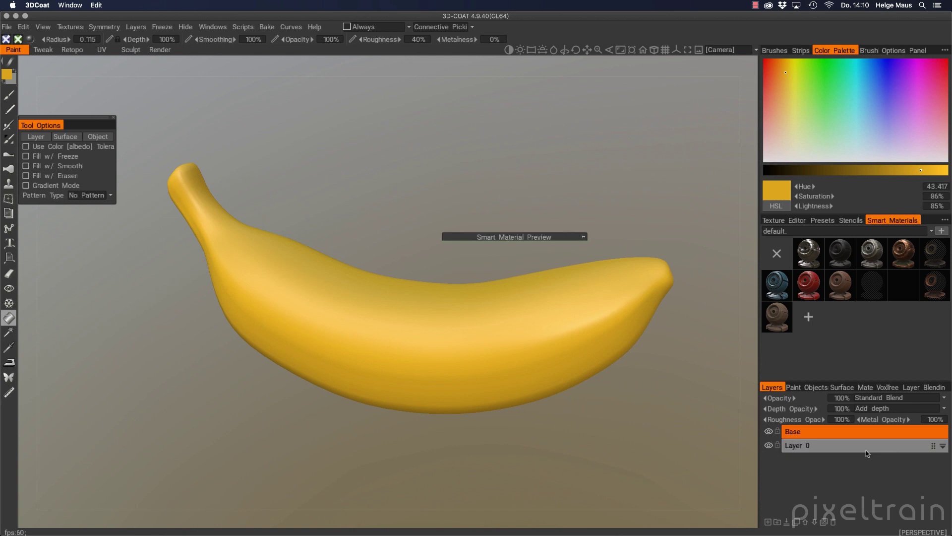
- Add a new layer named Greenish above the Base layer
{"action": "left_click", "coordinate": [767, 522]}
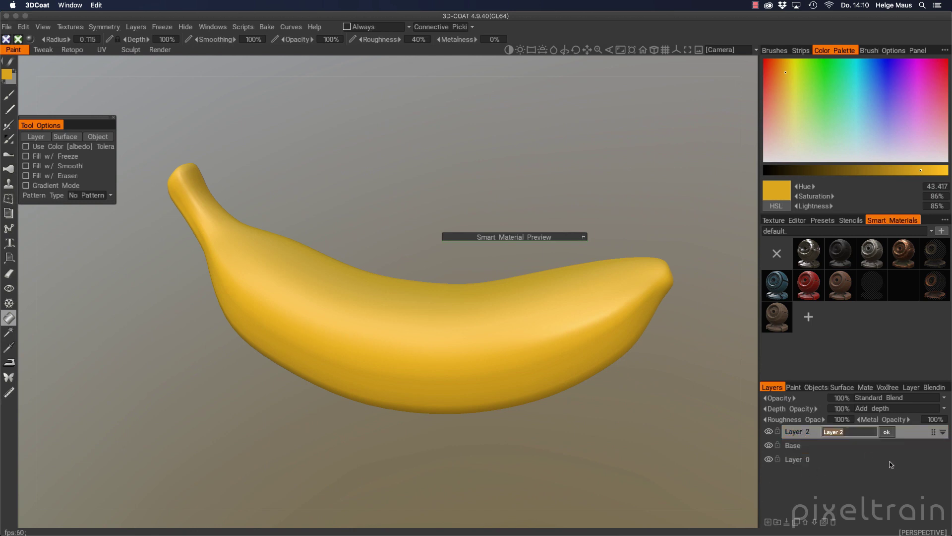
{"action": "type", "text": "Greenish"}
{"action": "key", "text": "Return"}
- Change the color palette to image mode and load Banana Ref 03.png from the Banana project's ref folder
{"action": "left_click_drag", "start_coordinate": [410, 312], "coordinate": [371, 314], "text": "alt"}
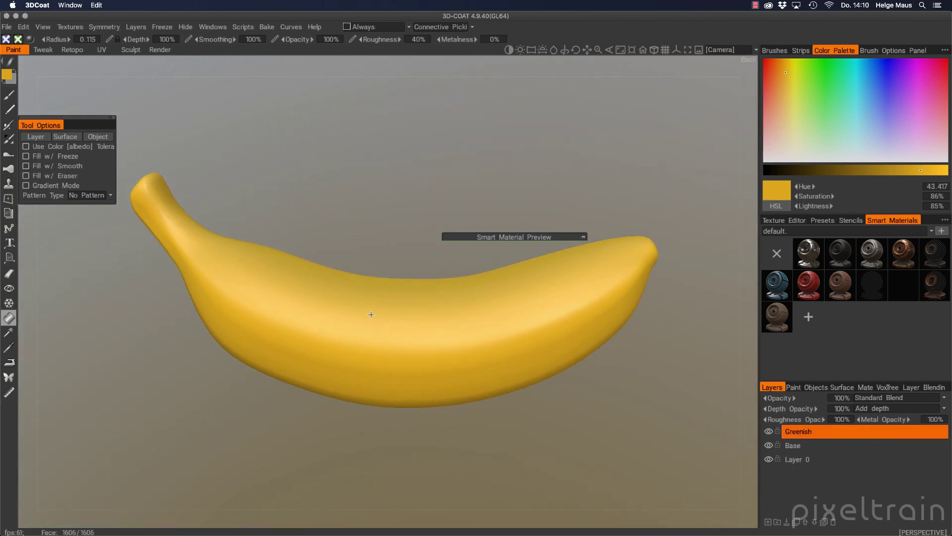
{"action": "middle_click_drag", "start_coordinate": [371, 315], "coordinate": [341, 356], "text": "alt"}
{"action": "middle_click_drag", "start_coordinate": [158, 287], "coordinate": [286, 287], "text": "alt"}
{"action": "mouse_move", "coordinate": [286, 288]}
{"action": "left_mouse_down", "text": "alt"}
{"action": "mouse_move", "coordinate": [376, 325]}
{"action": "mouse_move", "coordinate": [336, 302]}
{"action": "left_mouse_up", "text": "alt"}
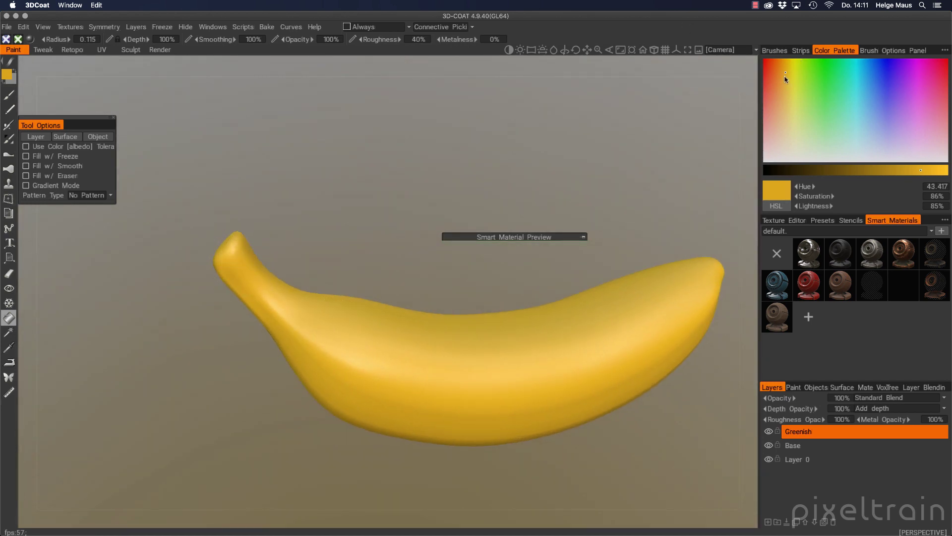
{"action": "left_click", "coordinate": [946, 51]}
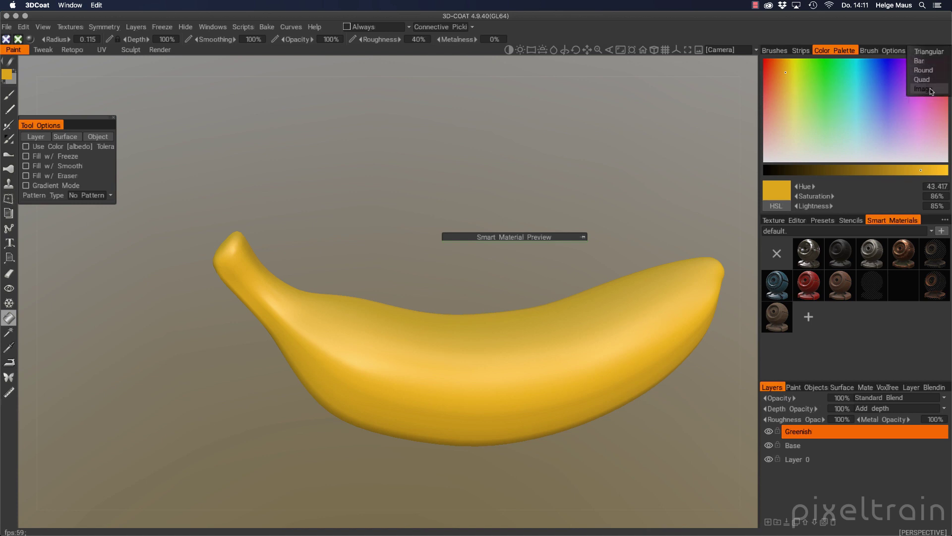
{"action": "left_click", "coordinate": [931, 91]}
{"action": "left_click", "coordinate": [797, 175]}
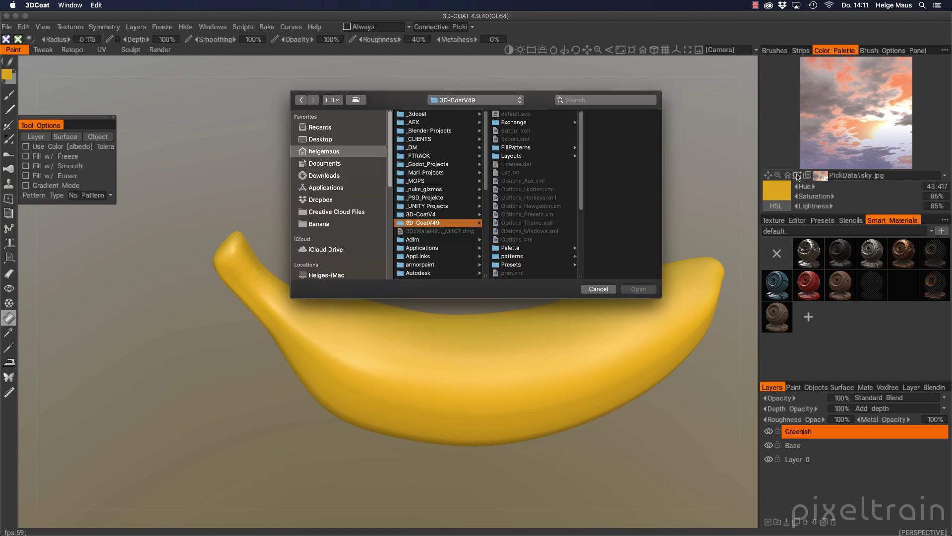
{"action": "left_click", "coordinate": [345, 224]}
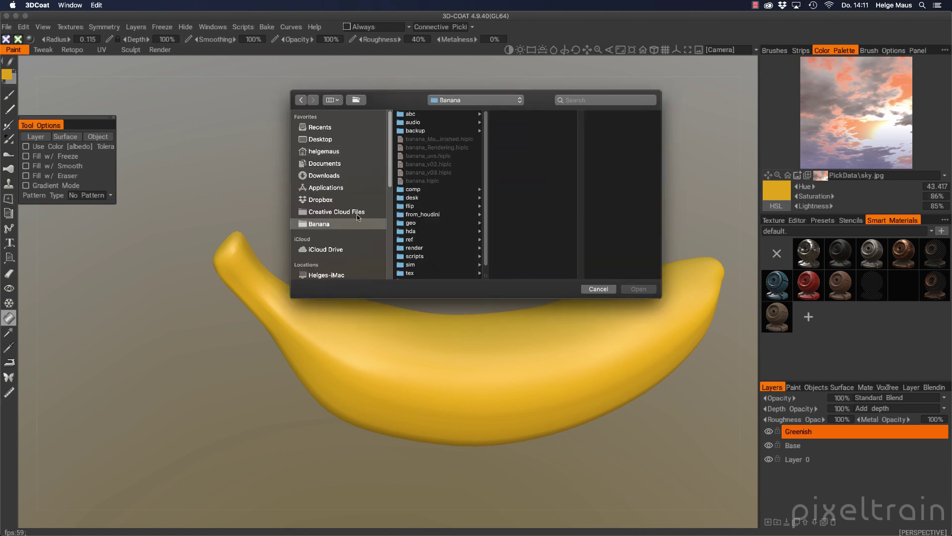
{"action": "left_click", "coordinate": [480, 239]}
{"action": "left_click", "coordinate": [539, 132]}
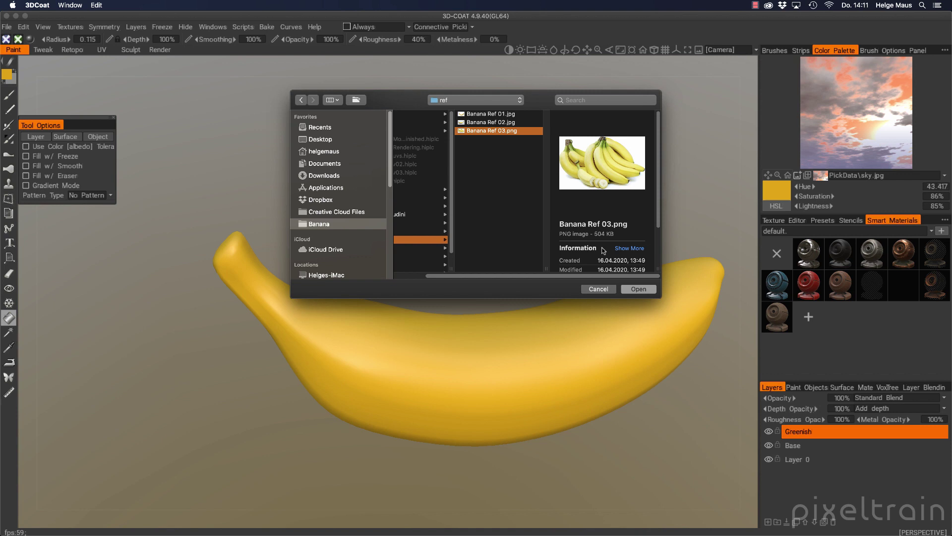
{"action": "left_click", "coordinate": [638, 289]}
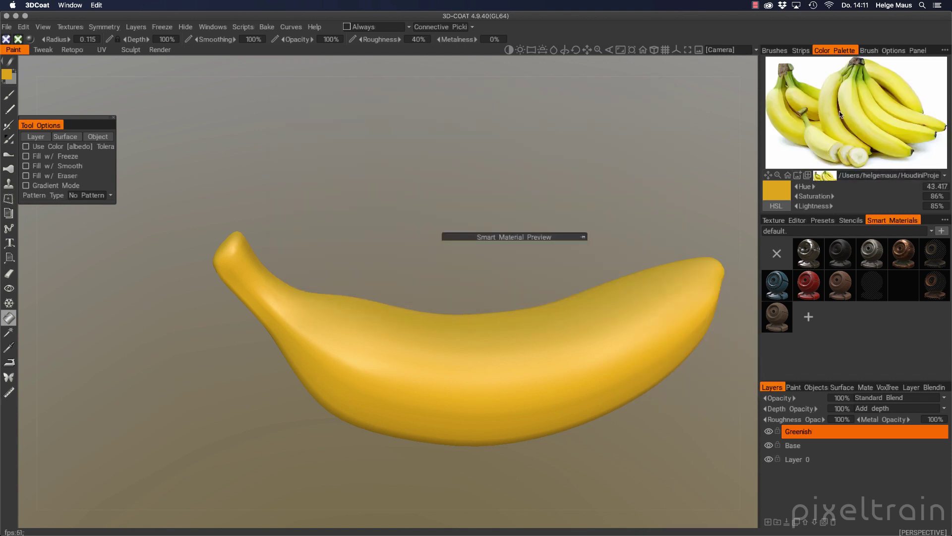
- Sample a green with hue about 75, saturation 75% and lightness 76% near the stems in the banana reference image
{"action": "left_click", "coordinate": [860, 85]}
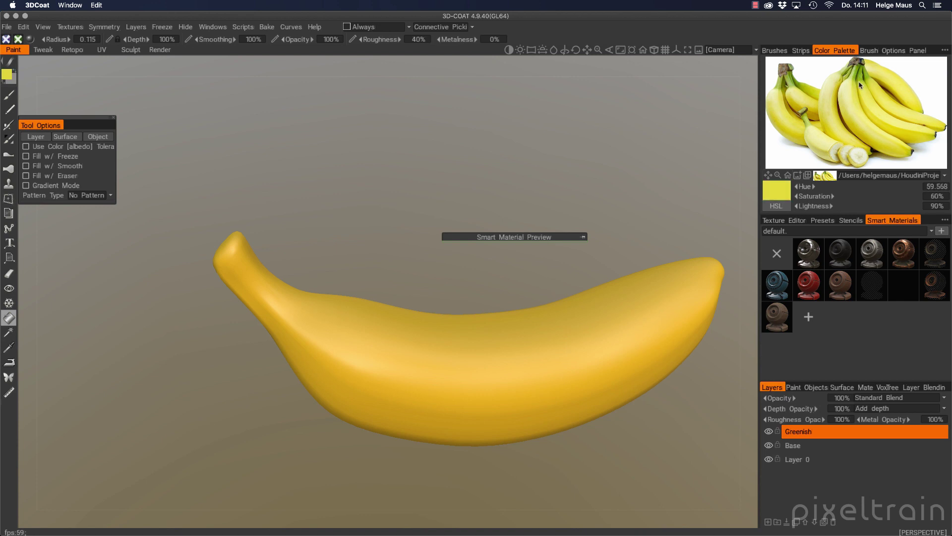
{"action": "scroll", "coordinate": [852, 80], "scroll_direction": "up", "scroll_amount": 5}
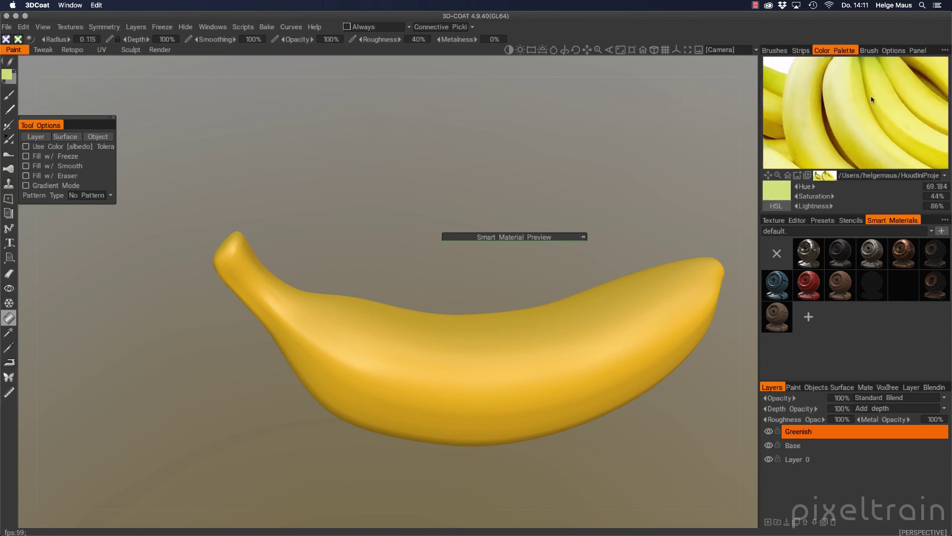
{"action": "left_click_drag", "start_coordinate": [847, 92], "coordinate": [849, 94]}
{"action": "left_click", "coordinate": [850, 97]}
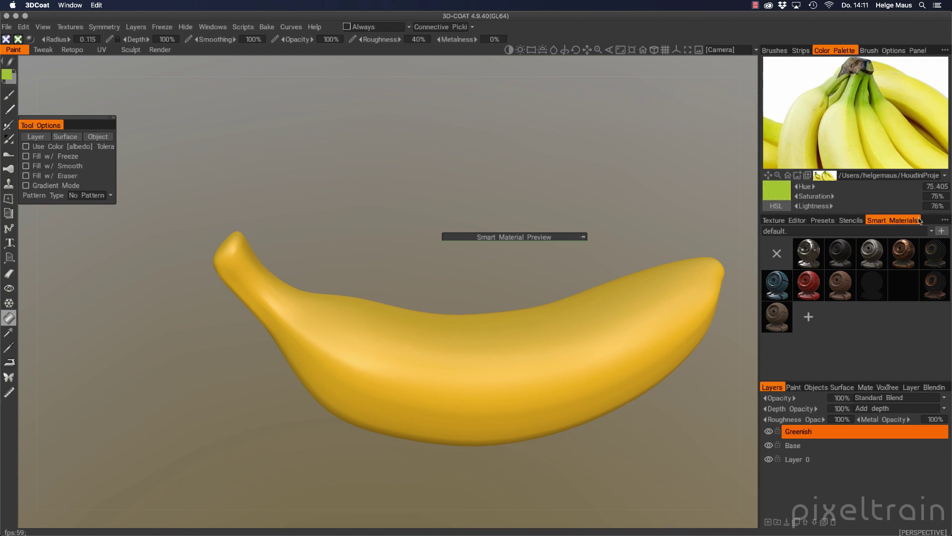
- Set up the Paint brush on the Greenish layer with radius 0.069, color only (depth and glossiness disabled) and 16% opacity
{"action": "left_click", "coordinate": [812, 436]}
{"action": "left_click", "coordinate": [9, 94]}
{"action": "left_click", "coordinate": [765, 51]}
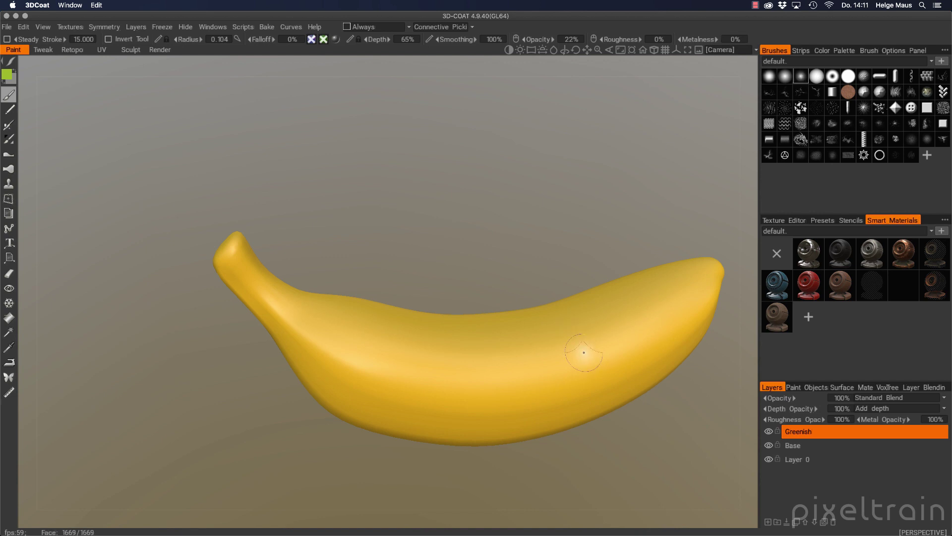
{"action": "right_click_drag", "start_coordinate": [484, 380], "coordinate": [471, 378]}
{"action": "left_click", "coordinate": [324, 39]}
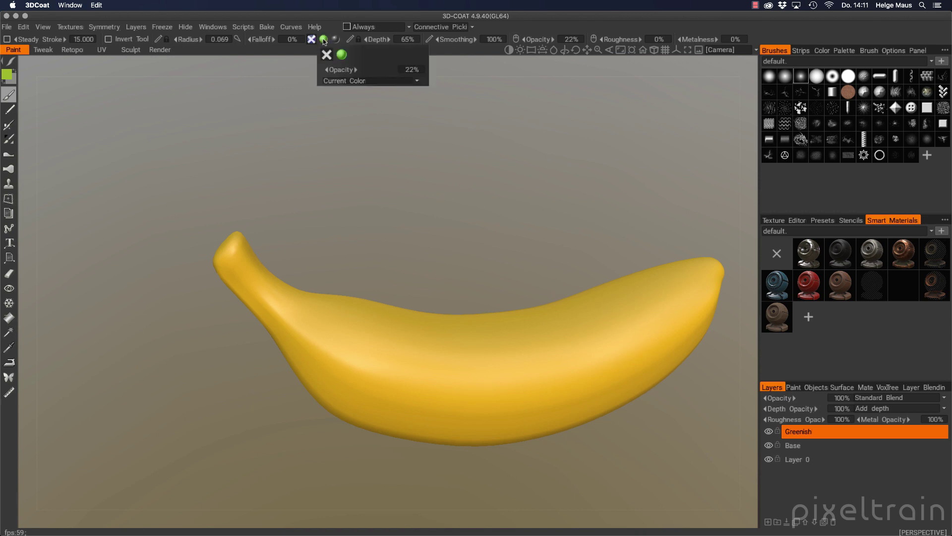
{"action": "mouse_move", "coordinate": [334, 42]}
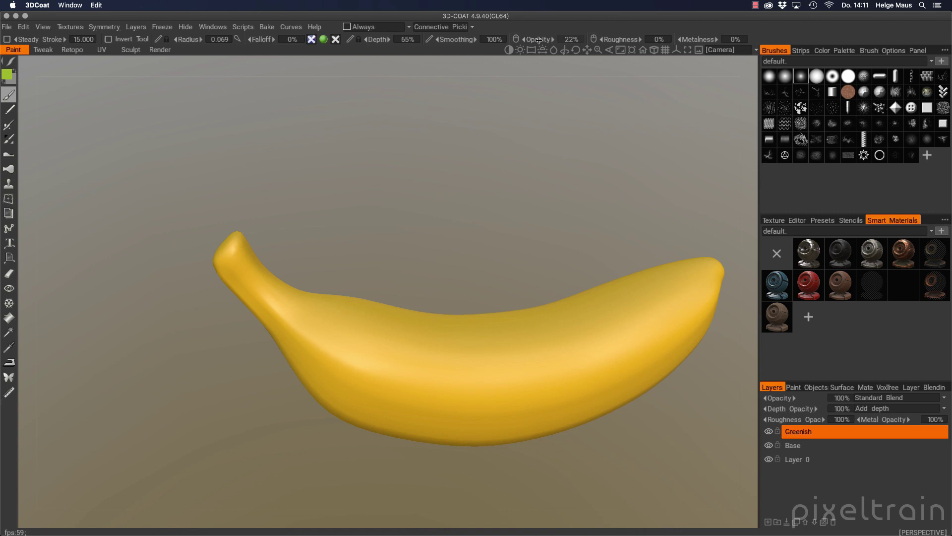
{"action": "left_click_drag", "start_coordinate": [536, 39], "coordinate": [532, 39]}
{"action": "mouse_move", "coordinate": [437, 293]}
{"action": "left_mouse_down"}
{"action": "mouse_move", "coordinate": [496, 308]}
{"action": "mouse_move", "coordinate": [368, 298]}
{"action": "mouse_move", "coordinate": [436, 310]}
{"action": "left_mouse_up"}
{"action": "middle_click_drag", "start_coordinate": [480, 313], "coordinate": [395, 281]}
{"action": "left_click_drag", "start_coordinate": [395, 280], "coordinate": [461, 257]}
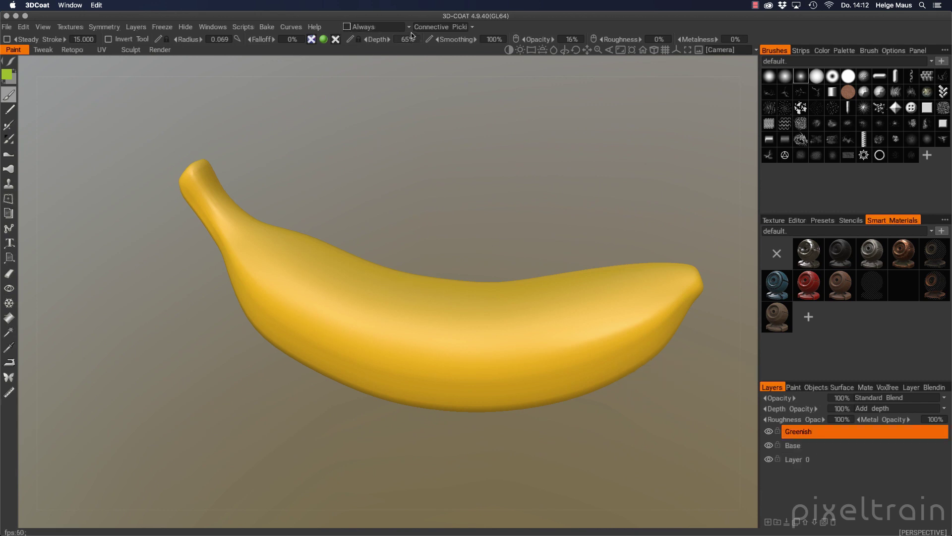
{"action": "left_click", "coordinate": [409, 28]}
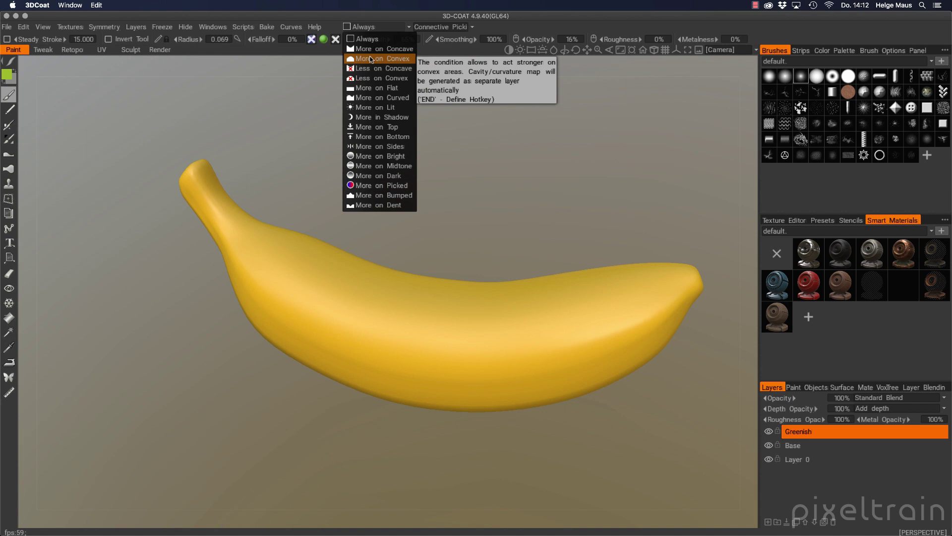
- Paint the banana's stem green with brush radius 0.139 and its blossom tip with radius 0.037, rotating the environment light to check shaded areas
{"action": "mouse_move", "coordinate": [595, 188]}
{"action": "left_mouse_down"}
{"action": "mouse_move", "coordinate": [466, 295]}
{"action": "mouse_move", "coordinate": [245, 297]}
{"action": "mouse_move", "coordinate": [244, 287]}
{"action": "mouse_move", "coordinate": [276, 284]}
{"action": "left_mouse_up"}
{"action": "middle_click_drag", "start_coordinate": [276, 285], "coordinate": [331, 310]}
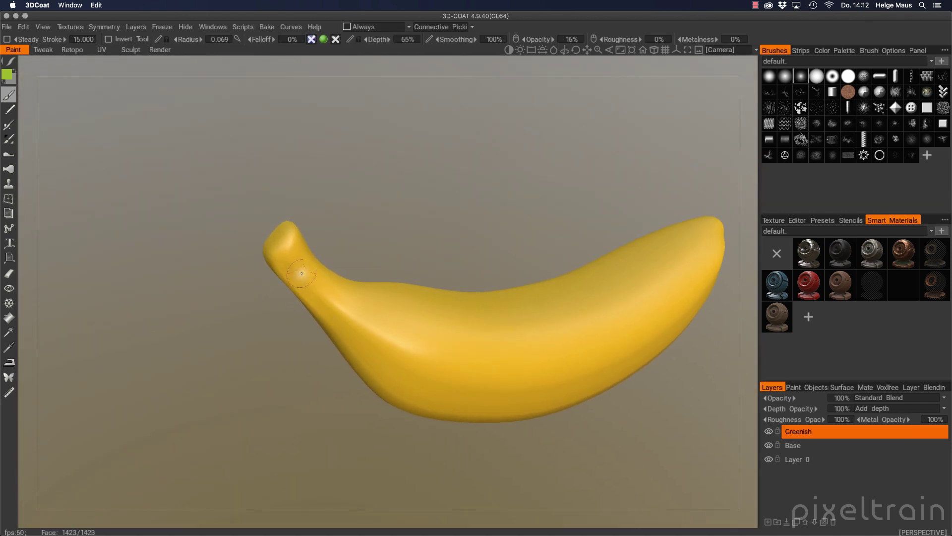
{"action": "right_click_drag", "start_coordinate": [301, 281], "coordinate": [320, 279]}
{"action": "mouse_move", "coordinate": [313, 280]}
{"action": "left_mouse_down"}
{"action": "mouse_move", "coordinate": [283, 250]}
{"action": "mouse_move", "coordinate": [315, 287]}
{"action": "mouse_move", "coordinate": [270, 257]}
{"action": "mouse_move", "coordinate": [419, 272]}
{"action": "mouse_move", "coordinate": [362, 283]}
{"action": "mouse_move", "coordinate": [347, 319]}
{"action": "mouse_move", "coordinate": [296, 332]}
{"action": "mouse_move", "coordinate": [328, 336]}
{"action": "mouse_move", "coordinate": [290, 328]}
{"action": "left_mouse_up"}
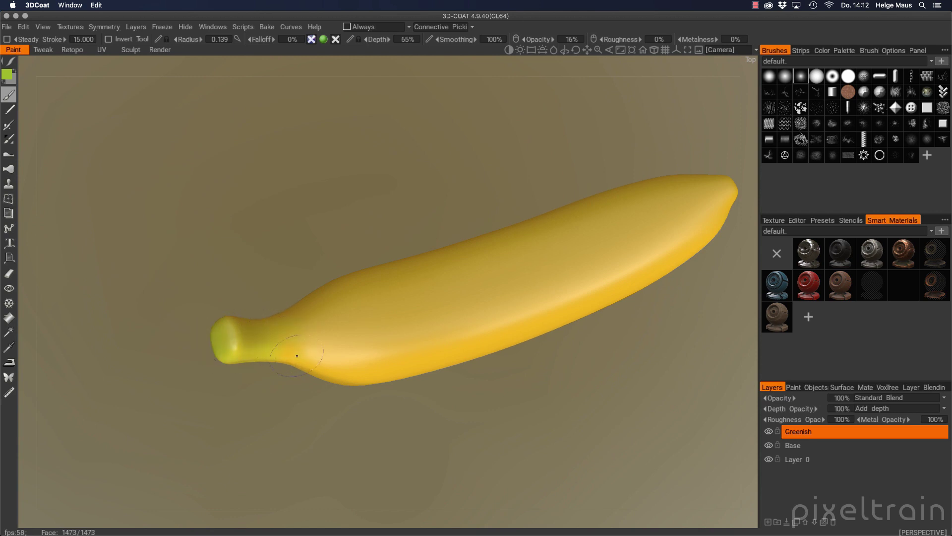
{"action": "left_click_drag", "start_coordinate": [286, 325], "coordinate": [372, 286]}
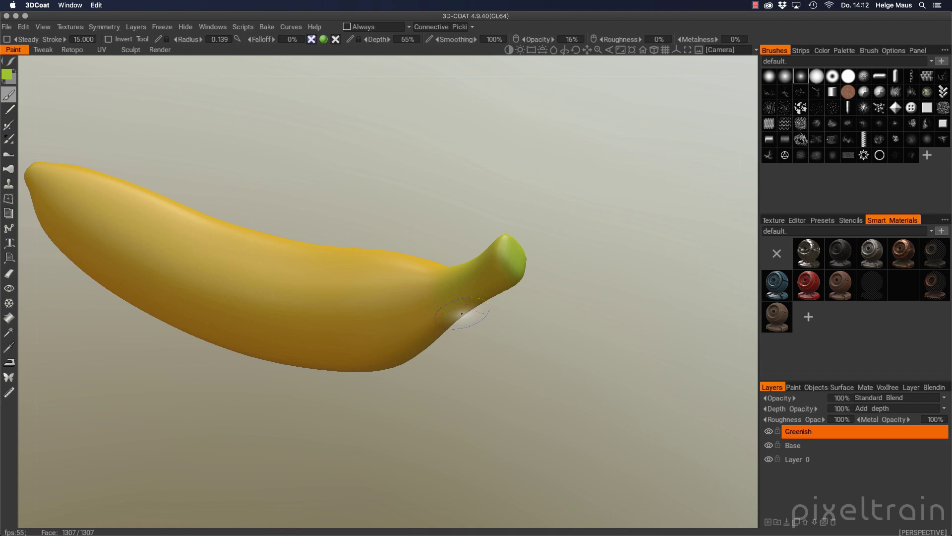
{"action": "mouse_move", "coordinate": [476, 336]}
{"action": "left_mouse_down"}
{"action": "mouse_move", "coordinate": [439, 322]}
{"action": "mouse_move", "coordinate": [432, 248]}
{"action": "left_mouse_up"}
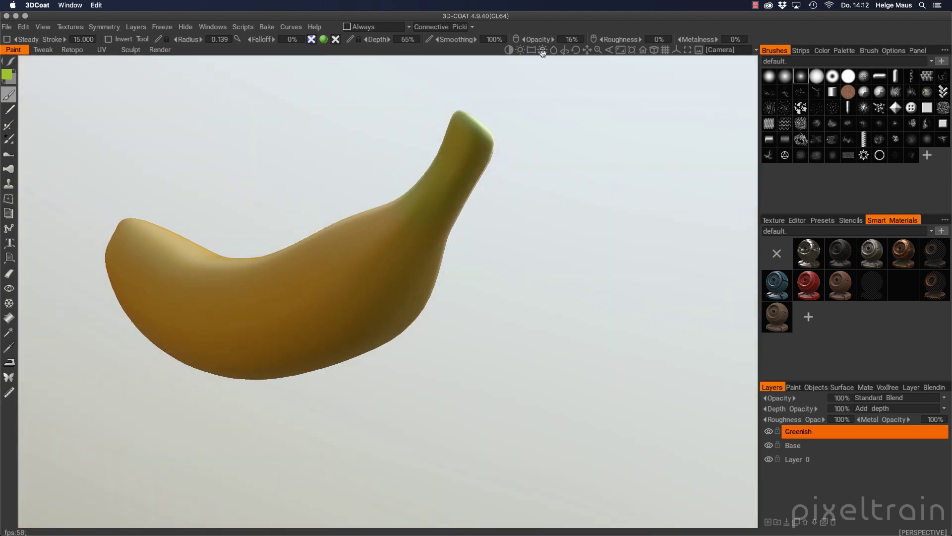
{"action": "left_click_drag", "start_coordinate": [543, 52], "coordinate": [542, 51]}
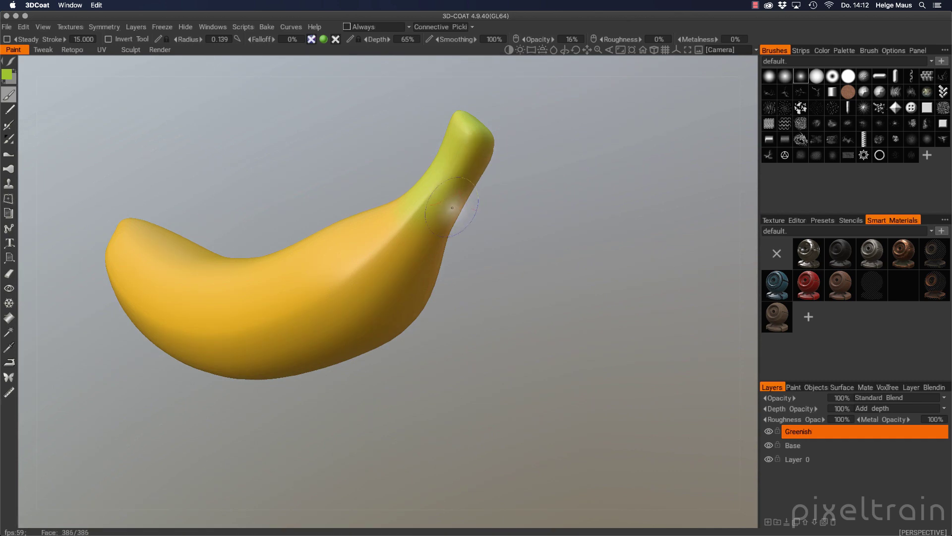
{"action": "left_click_drag", "start_coordinate": [452, 207], "coordinate": [432, 214]}
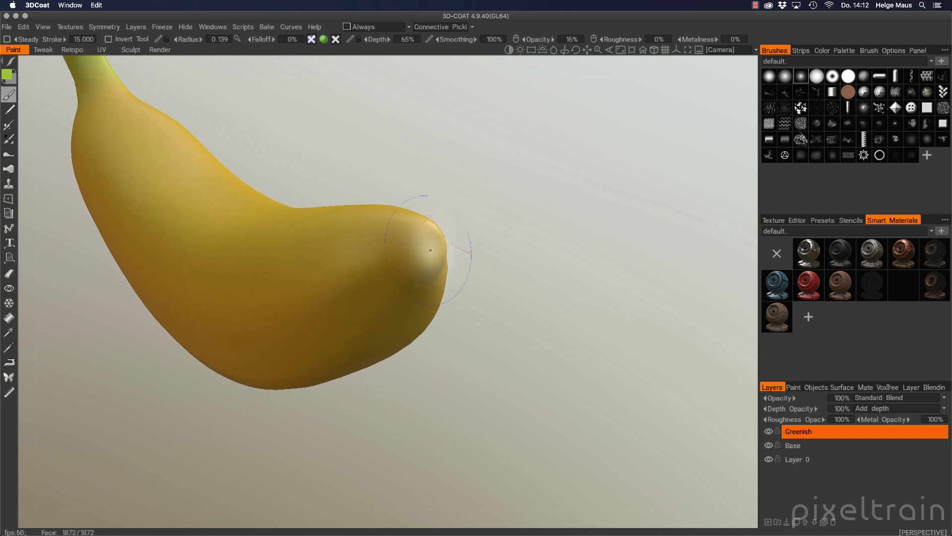
{"action": "right_click_drag", "start_coordinate": [431, 249], "coordinate": [423, 255]}
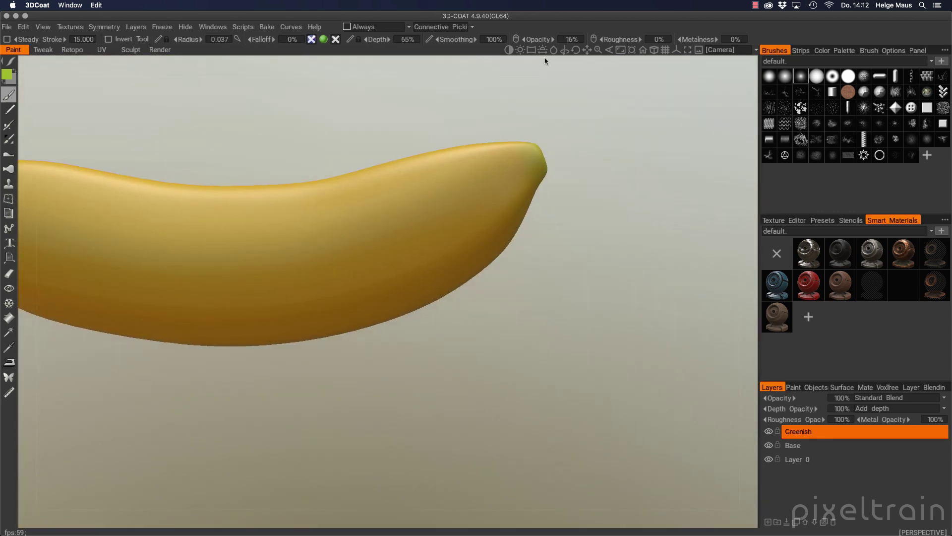
{"action": "left_click_drag", "start_coordinate": [542, 54], "coordinate": [544, 50]}
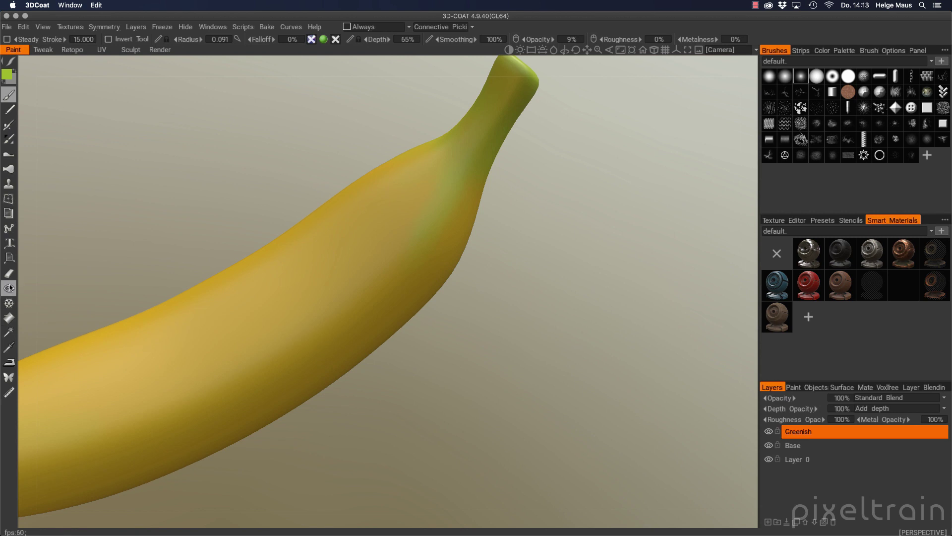
- Trim the green streak just below the stem with the Eraser and inspect the whole banana
{"action": "left_click", "coordinate": [9, 273]}
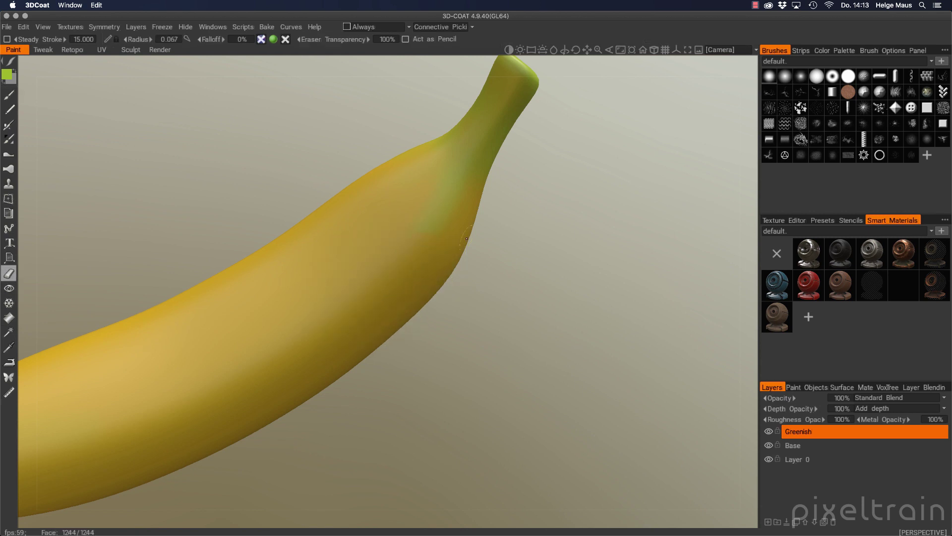
{"action": "right_click_drag", "start_coordinate": [404, 313], "coordinate": [298, 307], "text": "alt"}
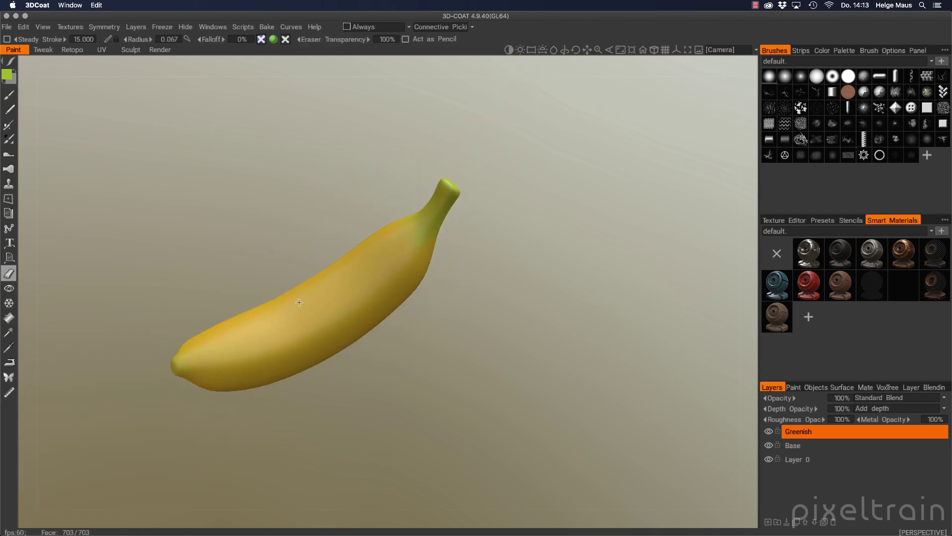
{"action": "left_click_drag", "start_coordinate": [198, 270], "coordinate": [280, 274], "text": "alt"}
{"action": "middle_click_drag", "start_coordinate": [293, 306], "coordinate": [386, 298], "text": "alt"}
{"action": "left_click_drag", "start_coordinate": [387, 299], "coordinate": [586, 286], "text": "alt"}
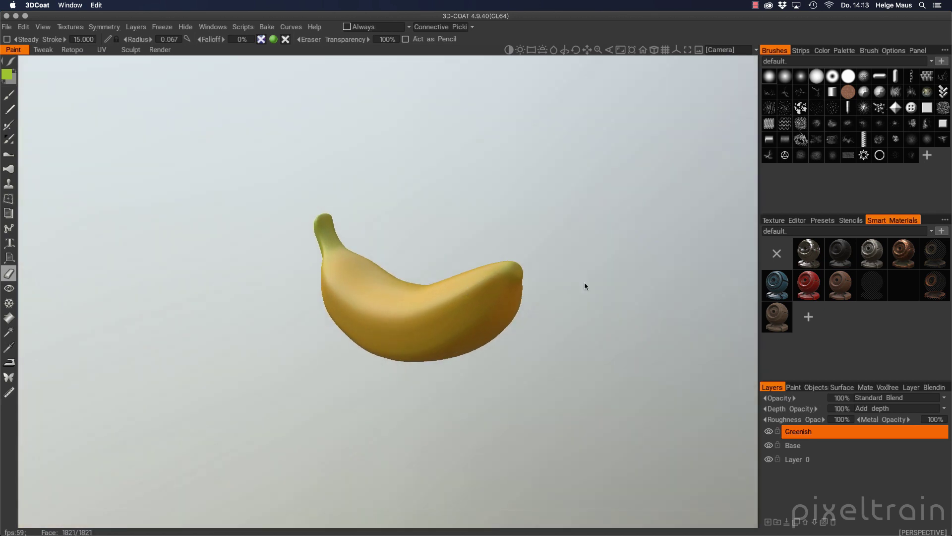
- Add a new layer named Features above the Greenish layer
{"action": "left_click", "coordinate": [768, 522]}
{"action": "double_click", "coordinate": [802, 432]}
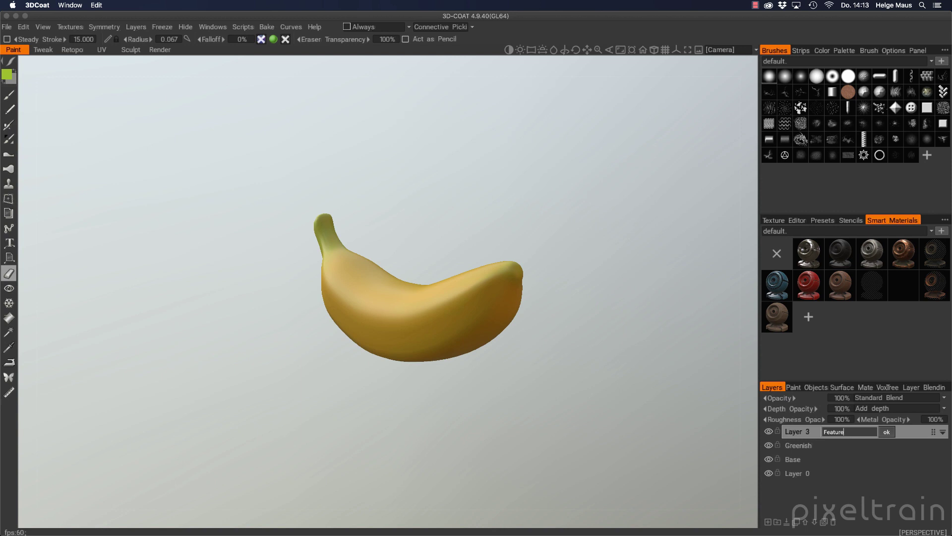
{"action": "key", "text": "Return"}
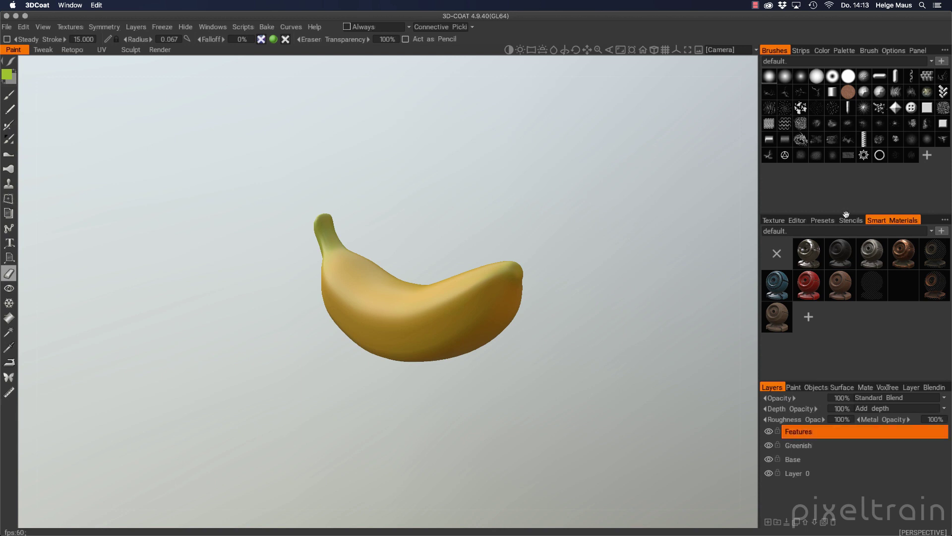
- Set up the Paint brush with a splotchy alpha, a radius of 0.071 and the depth channel enabled
{"action": "left_click", "coordinate": [10, 93]}
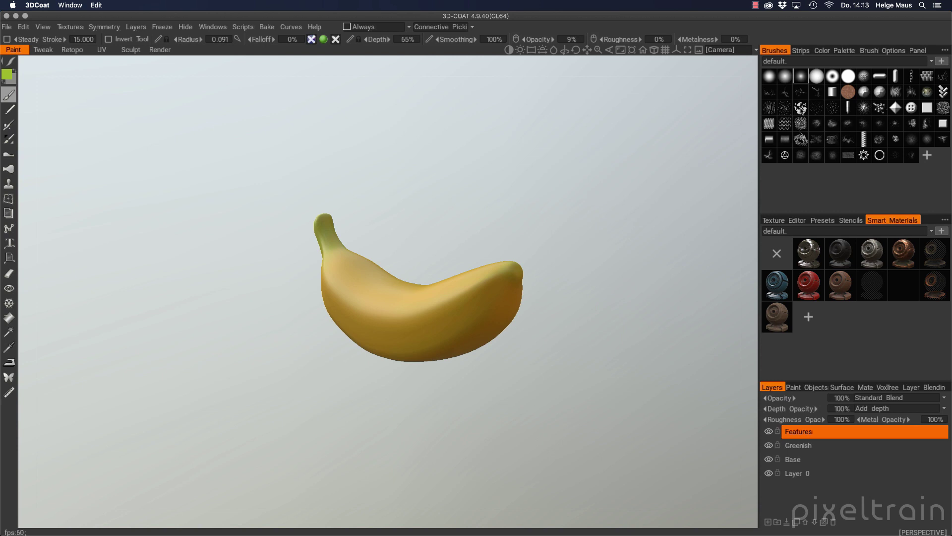
{"action": "left_click", "coordinate": [801, 107]}
{"action": "right_click_drag", "start_coordinate": [484, 332], "coordinate": [578, 263], "text": "alt"}
{"action": "left_click_drag", "start_coordinate": [578, 263], "coordinate": [381, 337], "text": "alt"}
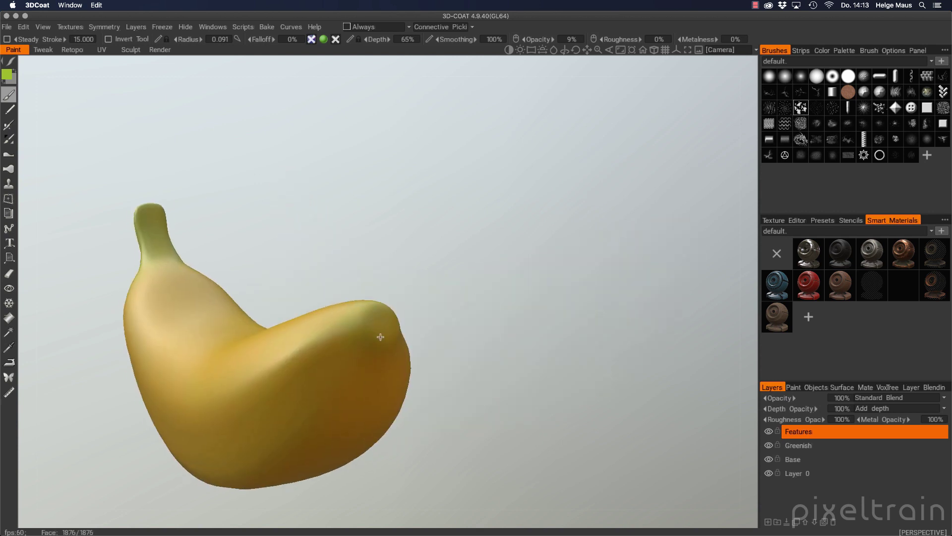
{"action": "mouse_move", "coordinate": [375, 324]}
{"action": "right_mouse_down"}
{"action": "mouse_move", "coordinate": [389, 322]}
{"action": "mouse_move", "coordinate": [345, 338]}
{"action": "right_mouse_up"}
{"action": "left_click", "coordinate": [312, 39]}
- Pick a brown from the dark stem end in the banana reference image, with hue 32, saturation 50% and lightness about 49%
{"action": "left_click", "coordinate": [835, 51]}
{"action": "left_click", "coordinate": [844, 72]}
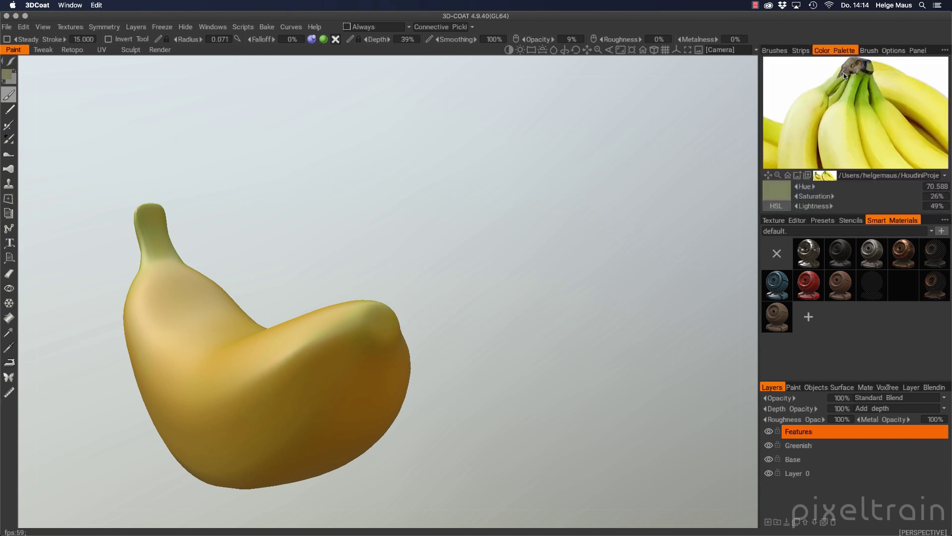
{"action": "left_click_drag", "start_coordinate": [843, 73], "coordinate": [861, 69]}
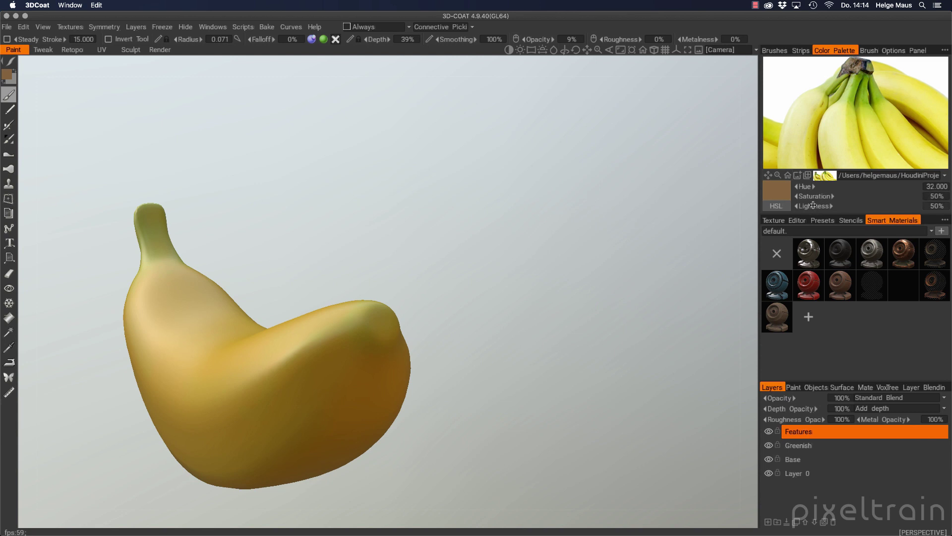
- Set the brush radius to 0.046, its depth to 21% and its opacity to 70% for painting the blossom tip
{"action": "right_click_drag", "start_coordinate": [382, 357], "coordinate": [410, 322], "text": "alt"}
{"action": "mouse_move", "coordinate": [410, 323]}
{"action": "left_mouse_down", "text": "alt"}
{"action": "mouse_move", "coordinate": [433, 314]}
{"action": "mouse_move", "coordinate": [456, 277]}
{"action": "mouse_move", "coordinate": [442, 281]}
{"action": "mouse_move", "coordinate": [432, 301]}
{"action": "mouse_move", "coordinate": [460, 301]}
{"action": "left_mouse_up", "text": "alt"}
{"action": "right_click_drag", "start_coordinate": [461, 300], "coordinate": [440, 300]}
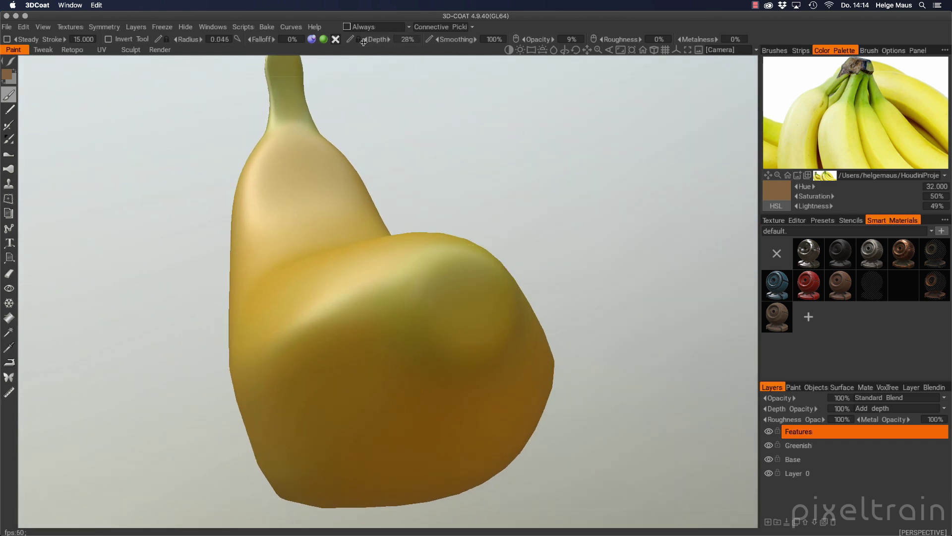
{"action": "left_click_drag", "start_coordinate": [361, 43], "coordinate": [356, 44]}
{"action": "left_click_drag", "start_coordinate": [589, 44], "coordinate": [612, 42]}
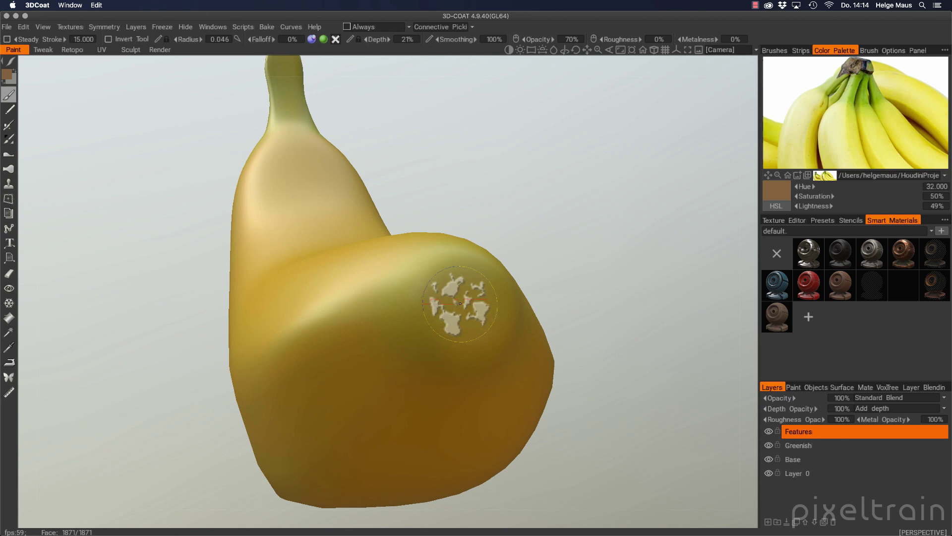
{"action": "mouse_move", "coordinate": [460, 303]}
{"action": "left_mouse_down"}
{"action": "mouse_move", "coordinate": [457, 311]}
{"action": "mouse_move", "coordinate": [459, 298]}
{"action": "mouse_move", "coordinate": [479, 292]}
{"action": "mouse_move", "coordinate": [471, 310]}
{"action": "mouse_move", "coordinate": [502, 279]}
{"action": "left_mouse_up"}
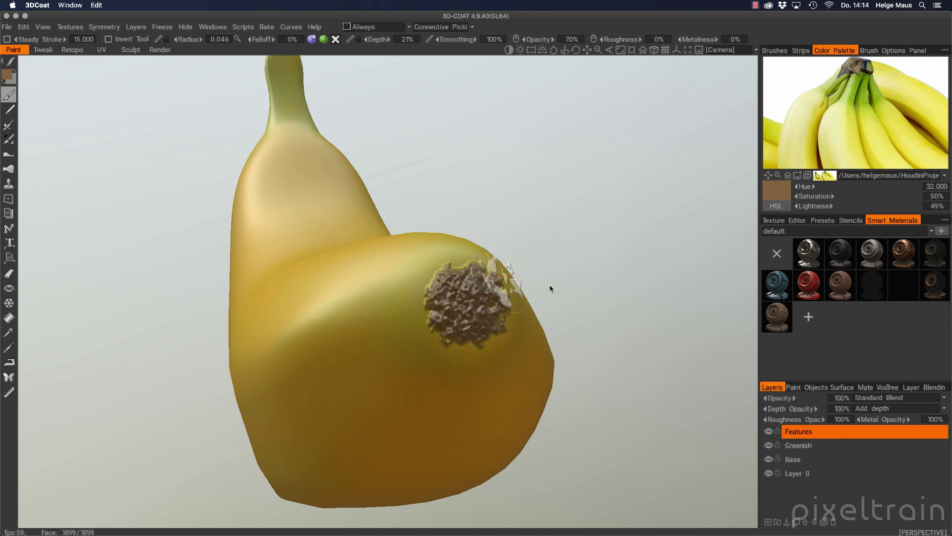
{"action": "key", "text": "super+z"}
{"action": "key", "text": "super+z"}
{"action": "key", "text": "super+z"}
{"action": "key", "text": "super+z"}
{"action": "key", "text": "super+z"}
{"action": "key", "text": "super+z"}
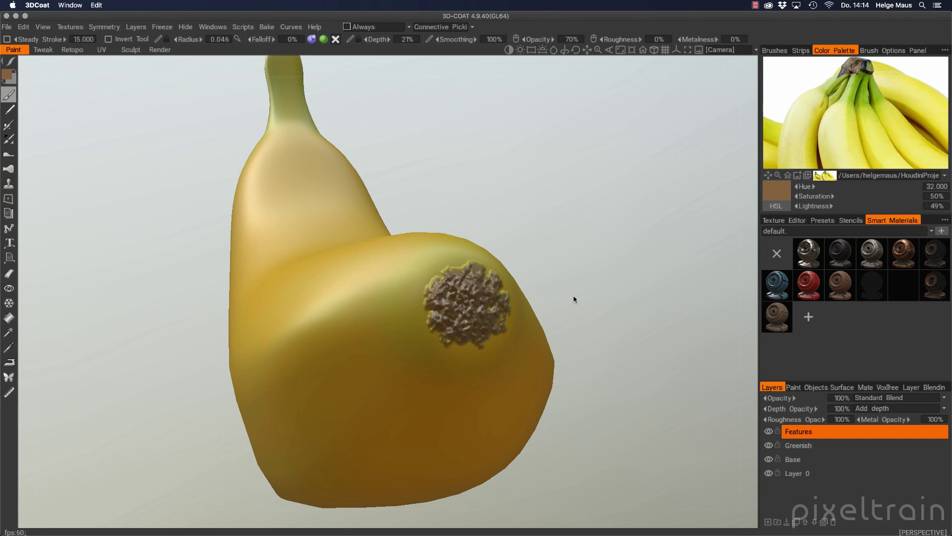
{"action": "key", "text": "super+z"}
{"action": "key", "text": "super+z"}
{"action": "key", "text": "super+z"}
{"action": "key", "text": "super+z"}
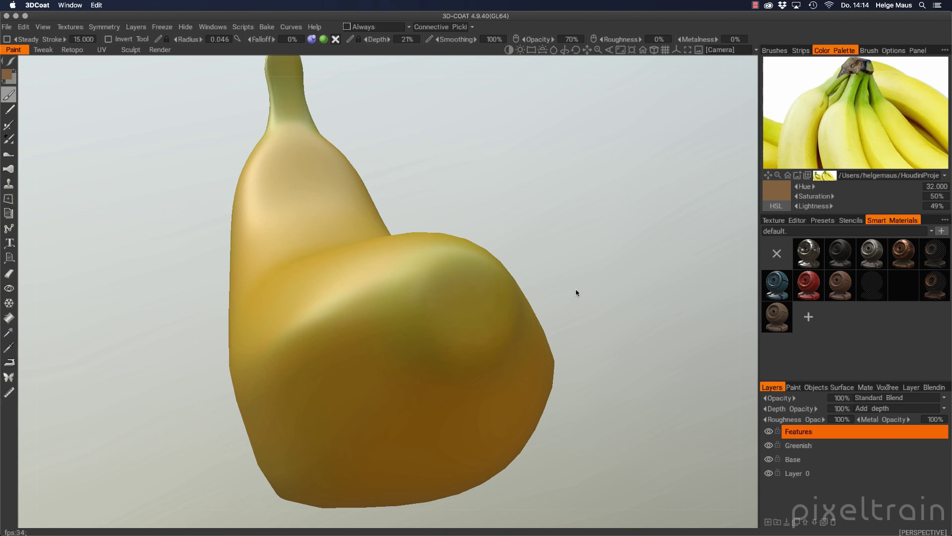
- Enable the brush's glossiness channel with 100% roughness and 0% metalness
{"action": "left_click", "coordinate": [335, 39]}
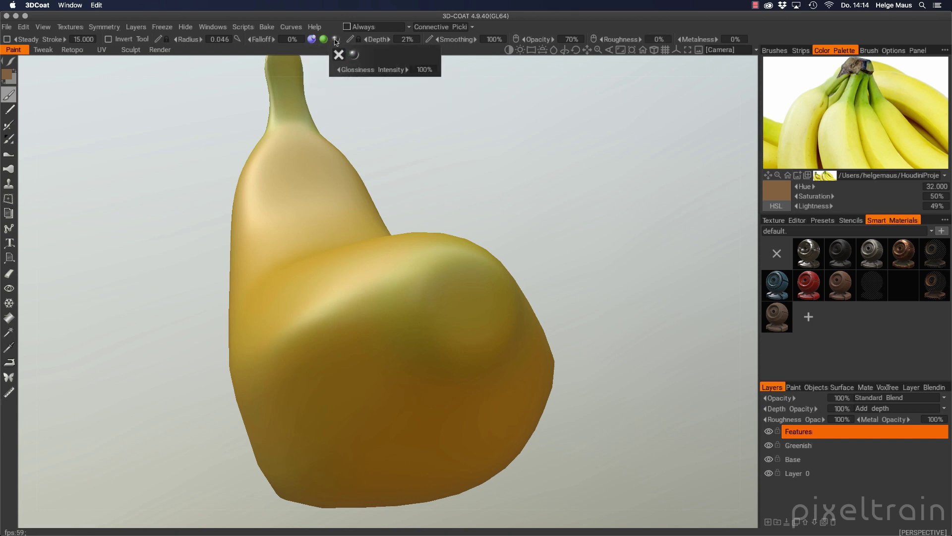
{"action": "left_click", "coordinate": [649, 39]}
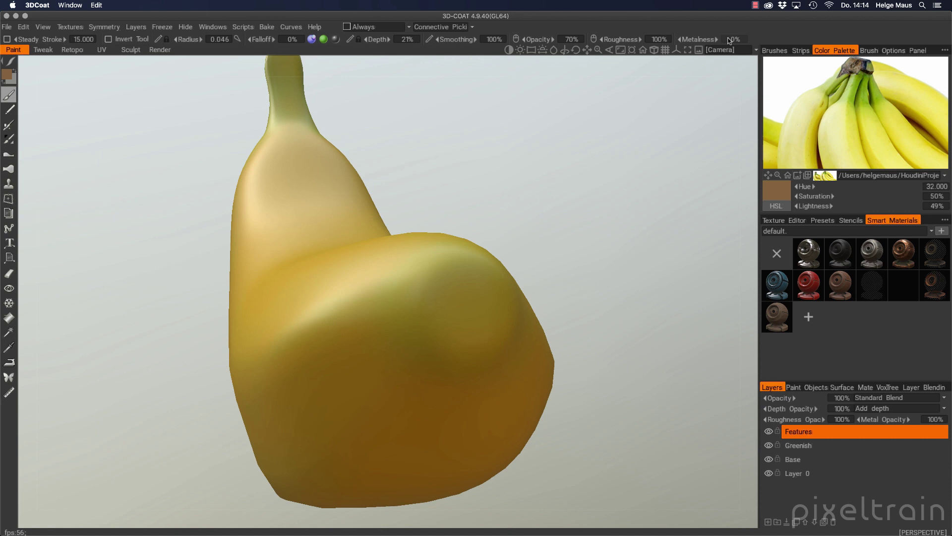
{"action": "left_click_drag", "start_coordinate": [720, 38], "coordinate": [725, 38]}
- Paint a rough brown patch over the banana's blossom tip
{"action": "mouse_move", "coordinate": [441, 357]}
{"action": "left_mouse_down"}
{"action": "mouse_move", "coordinate": [459, 300]}
{"action": "mouse_move", "coordinate": [465, 317]}
{"action": "mouse_move", "coordinate": [446, 283]}
{"action": "mouse_move", "coordinate": [429, 330]}
{"action": "mouse_move", "coordinate": [466, 350]}
{"action": "mouse_move", "coordinate": [476, 281]}
{"action": "mouse_move", "coordinate": [426, 278]}
{"action": "mouse_move", "coordinate": [429, 265]}
{"action": "mouse_move", "coordinate": [479, 298]}
{"action": "mouse_move", "coordinate": [447, 297]}
{"action": "mouse_move", "coordinate": [457, 278]}
{"action": "mouse_move", "coordinate": [446, 322]}
{"action": "mouse_move", "coordinate": [477, 288]}
{"action": "mouse_move", "coordinate": [466, 337]}
{"action": "mouse_move", "coordinate": [453, 272]}
{"action": "mouse_move", "coordinate": [461, 306]}
{"action": "mouse_move", "coordinate": [480, 313]}
{"action": "left_mouse_up"}
{"action": "right_click_drag", "start_coordinate": [481, 313], "coordinate": [495, 321], "text": "alt"}
{"action": "left_click_drag", "start_coordinate": [495, 321], "coordinate": [348, 295], "text": "alt"}
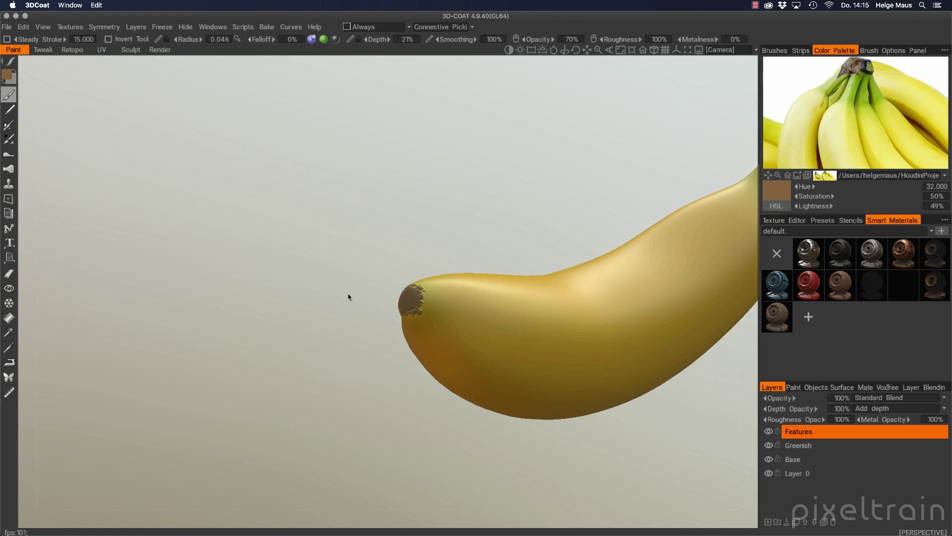
- Refine the brown blossom tip and its ragged edges from several sides with a finer brush of radius 0.021
{"action": "mouse_move", "coordinate": [347, 295]}
{"action": "right_mouse_down", "text": "alt"}
{"action": "mouse_move", "coordinate": [455, 291]}
{"action": "mouse_move", "coordinate": [520, 332]}
{"action": "right_mouse_up", "text": "alt"}
{"action": "mouse_move", "coordinate": [564, 315]}
{"action": "left_mouse_down"}
{"action": "mouse_move", "coordinate": [610, 343]}
{"action": "mouse_move", "coordinate": [591, 357]}
{"action": "mouse_move", "coordinate": [531, 268]}
{"action": "mouse_move", "coordinate": [493, 287]}
{"action": "mouse_move", "coordinate": [471, 348]}
{"action": "mouse_move", "coordinate": [479, 372]}
{"action": "mouse_move", "coordinate": [534, 313]}
{"action": "mouse_move", "coordinate": [526, 297]}
{"action": "left_mouse_up"}
{"action": "mouse_move", "coordinate": [526, 297]}
{"action": "left_mouse_down", "text": "alt"}
{"action": "mouse_move", "coordinate": [614, 345]}
{"action": "mouse_move", "coordinate": [546, 317]}
{"action": "left_mouse_up", "text": "alt"}
{"action": "mouse_move", "coordinate": [446, 277]}
{"action": "left_mouse_down"}
{"action": "mouse_move", "coordinate": [462, 298]}
{"action": "mouse_move", "coordinate": [446, 342]}
{"action": "mouse_move", "coordinate": [496, 337]}
{"action": "mouse_move", "coordinate": [471, 314]}
{"action": "left_mouse_up"}
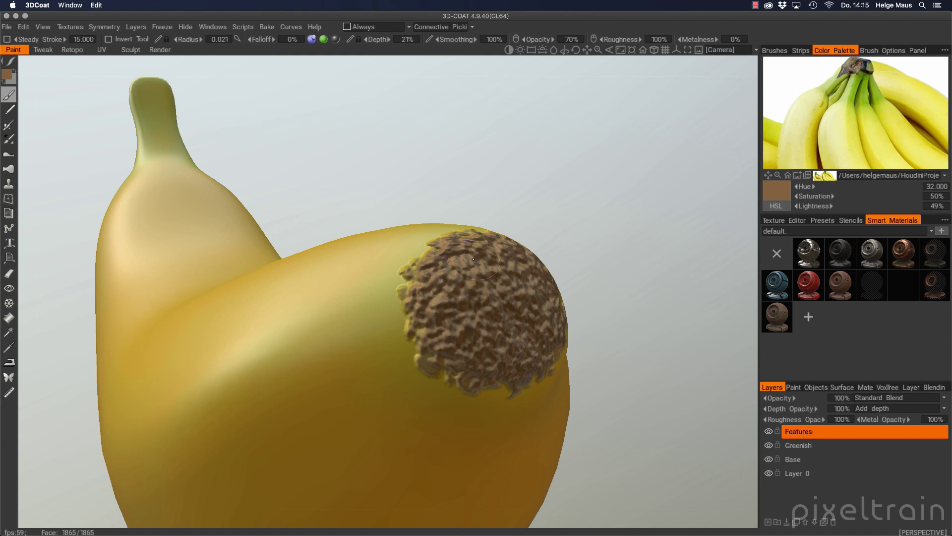
{"action": "mouse_move", "coordinate": [474, 259]}
{"action": "left_mouse_down"}
{"action": "mouse_move", "coordinate": [414, 318]}
{"action": "mouse_move", "coordinate": [490, 354]}
{"action": "left_mouse_up"}
{"action": "left_click_drag", "start_coordinate": [626, 337], "coordinate": [493, 342]}
{"action": "left_click_drag", "start_coordinate": [601, 305], "coordinate": [571, 252]}
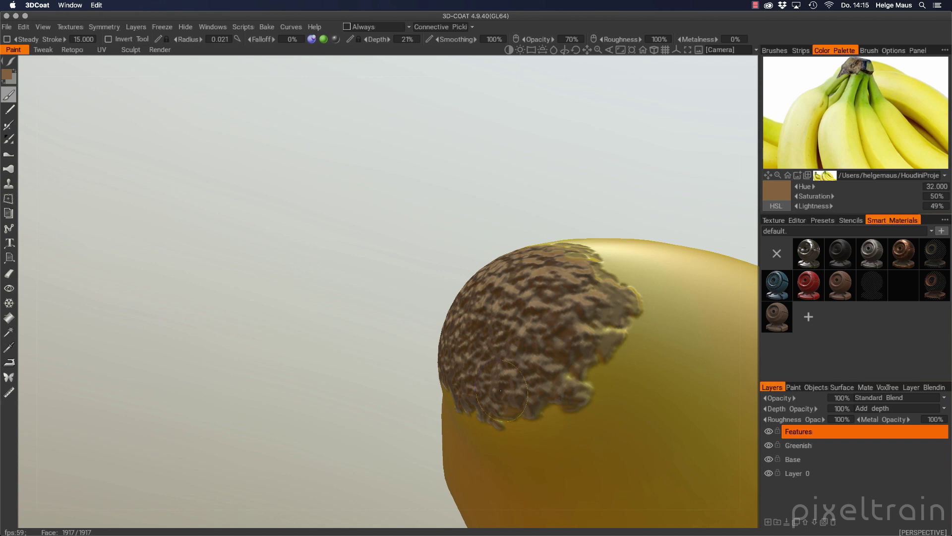
{"action": "left_click_drag", "start_coordinate": [595, 343], "coordinate": [453, 387]}
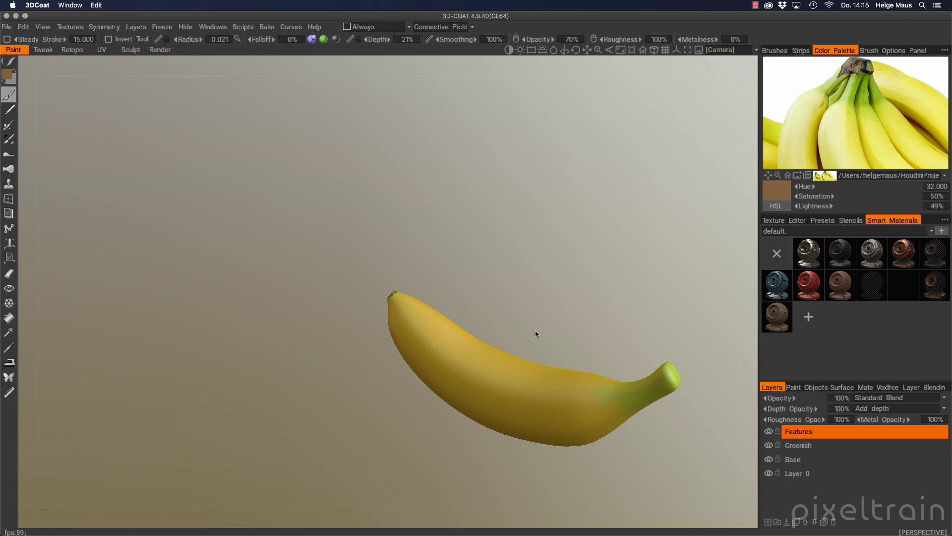
- Paint a rough brown patch on the cut end of the stem with a brush radius of 0.052
{"action": "left_click_drag", "start_coordinate": [536, 333], "coordinate": [446, 340]}
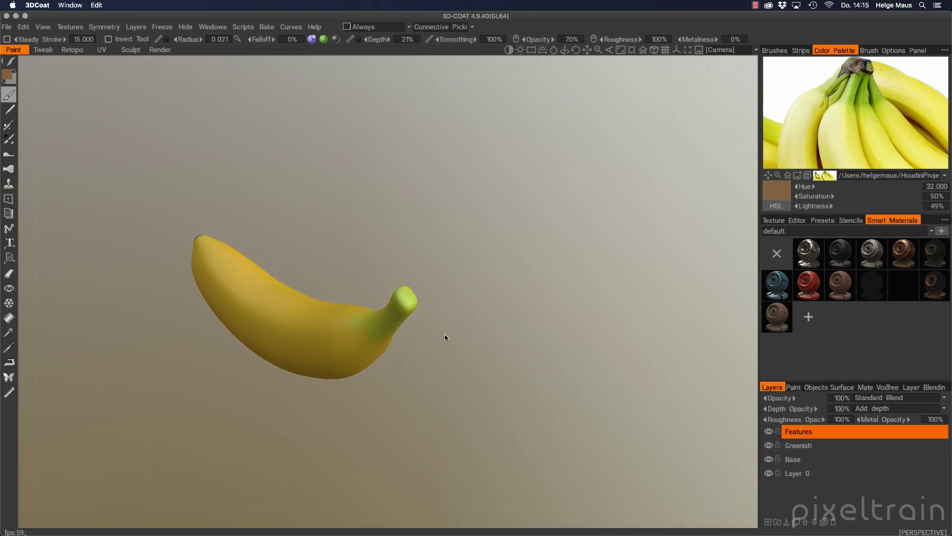
{"action": "right_click_drag", "start_coordinate": [447, 340], "coordinate": [633, 275]}
{"action": "mouse_move", "coordinate": [451, 310]}
{"action": "left_mouse_down"}
{"action": "mouse_move", "coordinate": [469, 317]}
{"action": "mouse_move", "coordinate": [434, 305]}
{"action": "mouse_move", "coordinate": [465, 329]}
{"action": "mouse_move", "coordinate": [452, 335]}
{"action": "mouse_move", "coordinate": [439, 302]}
{"action": "mouse_move", "coordinate": [452, 324]}
{"action": "mouse_move", "coordinate": [442, 312]}
{"action": "left_mouse_up"}
{"action": "right_click_drag", "start_coordinate": [442, 312], "coordinate": [468, 302]}
{"action": "mouse_move", "coordinate": [468, 302]}
{"action": "left_mouse_down", "text": "alt"}
{"action": "mouse_move", "coordinate": [566, 364]}
{"action": "mouse_move", "coordinate": [480, 351]}
{"action": "mouse_move", "coordinate": [527, 322]}
{"action": "left_mouse_up", "text": "alt"}
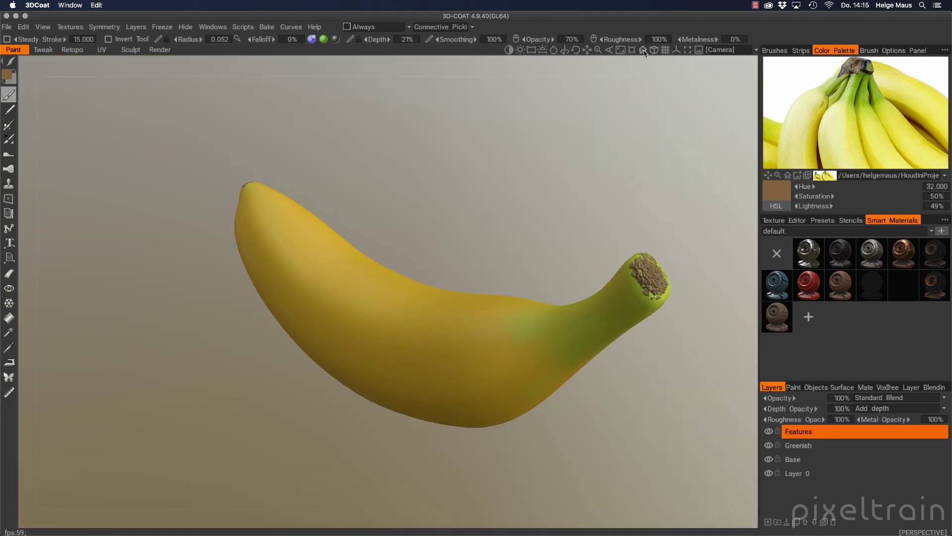
- Set the camera to rotate around the current pick point
{"action": "left_click", "coordinate": [644, 50]}
{"action": "left_click", "coordinate": [752, 51]}
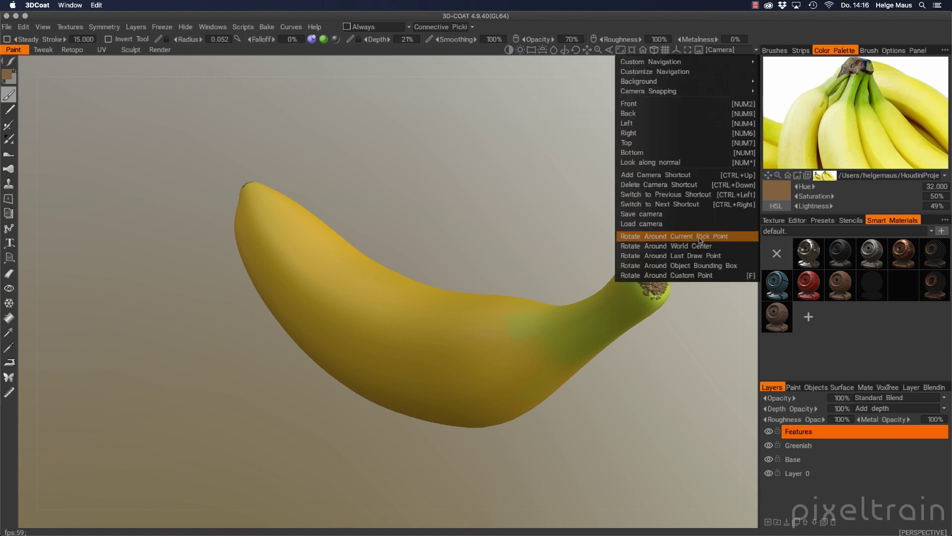
{"action": "left_click", "coordinate": [737, 237]}
- Cover the remaining green areas on the stem's cut end with the rough brown brush at radius 0.052
{"action": "scroll", "coordinate": [701, 293], "scroll_direction": "up", "scroll_amount": 3}
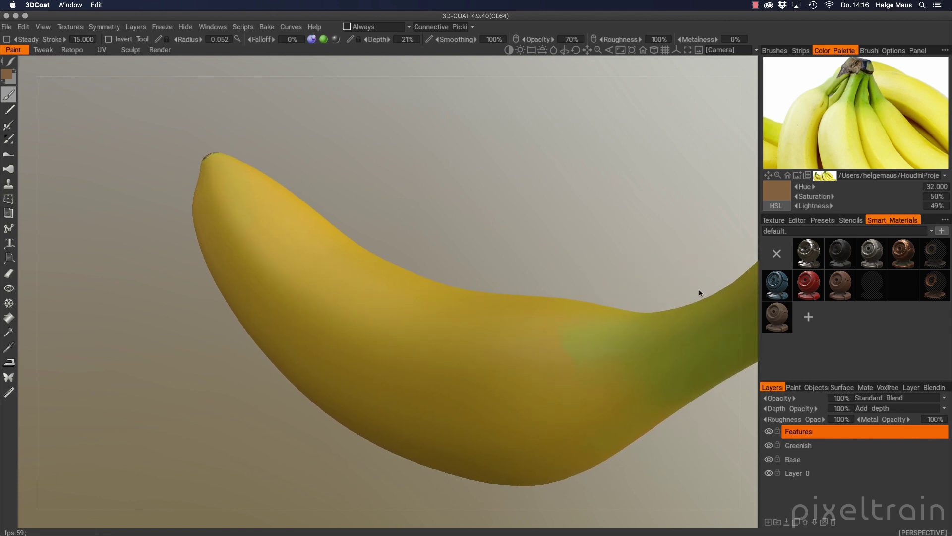
{"action": "left_click_drag", "start_coordinate": [701, 293], "coordinate": [570, 312]}
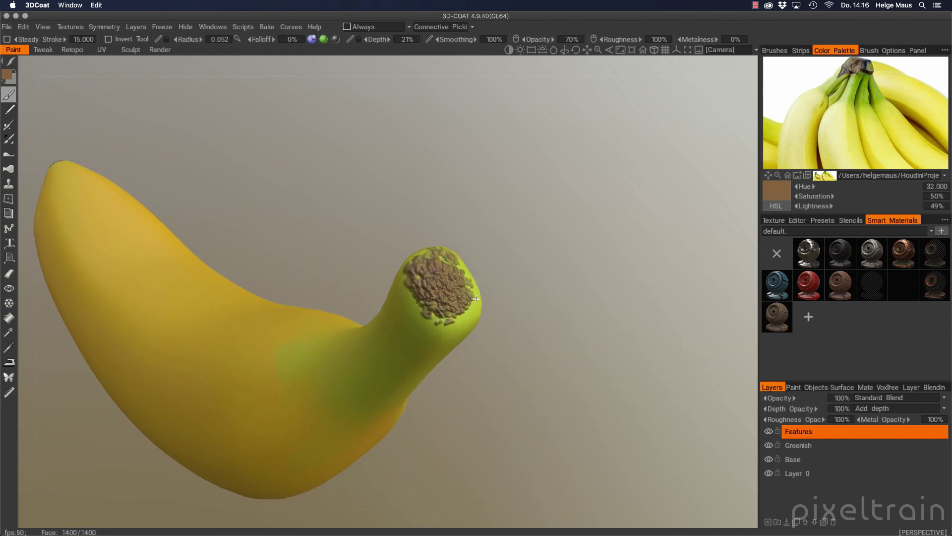
{"action": "left_click_drag", "start_coordinate": [436, 300], "coordinate": [403, 317], "text": "alt"}
{"action": "right_click_drag", "start_coordinate": [403, 318], "coordinate": [529, 276], "text": "alt"}
{"action": "mouse_move", "coordinate": [529, 276]}
{"action": "left_mouse_down", "text": "alt"}
{"action": "mouse_move", "coordinate": [537, 299]}
{"action": "mouse_move", "coordinate": [466, 302]}
{"action": "left_mouse_up", "text": "alt"}
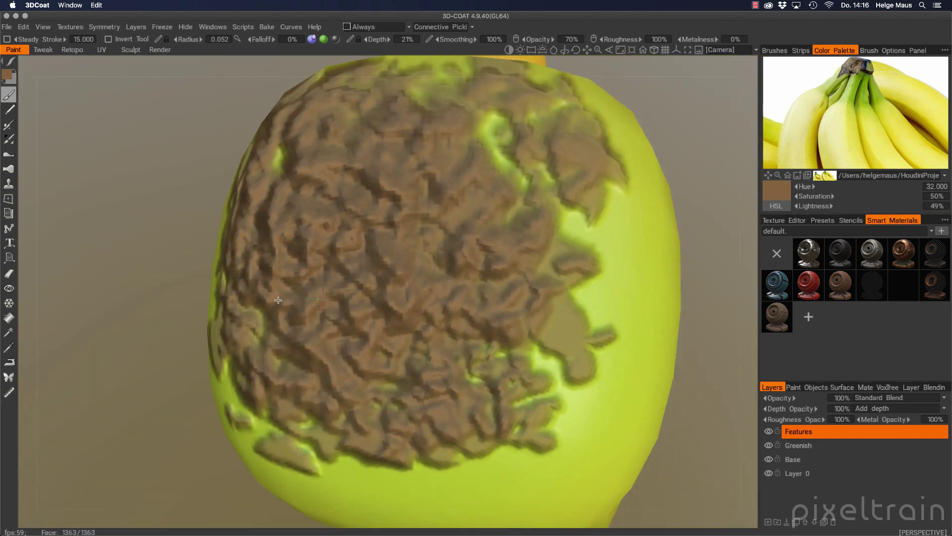
{"action": "right_click_drag", "start_coordinate": [466, 302], "coordinate": [396, 311], "text": "alt"}
{"action": "mouse_move", "coordinate": [397, 311]}
{"action": "left_mouse_down"}
{"action": "mouse_move", "coordinate": [446, 271]}
{"action": "mouse_move", "coordinate": [422, 247]}
{"action": "mouse_move", "coordinate": [407, 302]}
{"action": "mouse_move", "coordinate": [455, 340]}
{"action": "mouse_move", "coordinate": [377, 369]}
{"action": "mouse_move", "coordinate": [338, 353]}
{"action": "mouse_move", "coordinate": [446, 323]}
{"action": "mouse_move", "coordinate": [476, 268]}
{"action": "mouse_move", "coordinate": [437, 213]}
{"action": "mouse_move", "coordinate": [396, 198]}
{"action": "mouse_move", "coordinate": [312, 258]}
{"action": "mouse_move", "coordinate": [305, 297]}
{"action": "mouse_move", "coordinate": [338, 367]}
{"action": "mouse_move", "coordinate": [446, 361]}
{"action": "mouse_move", "coordinate": [471, 322]}
{"action": "mouse_move", "coordinate": [436, 218]}
{"action": "mouse_move", "coordinate": [377, 214]}
{"action": "mouse_move", "coordinate": [335, 299]}
{"action": "mouse_move", "coordinate": [347, 355]}
{"action": "left_mouse_up"}
{"action": "right_click_drag", "start_coordinate": [406, 337], "coordinate": [399, 316], "text": "alt"}
{"action": "left_click", "coordinate": [423, 283]}
{"action": "left_click", "coordinate": [396, 271]}
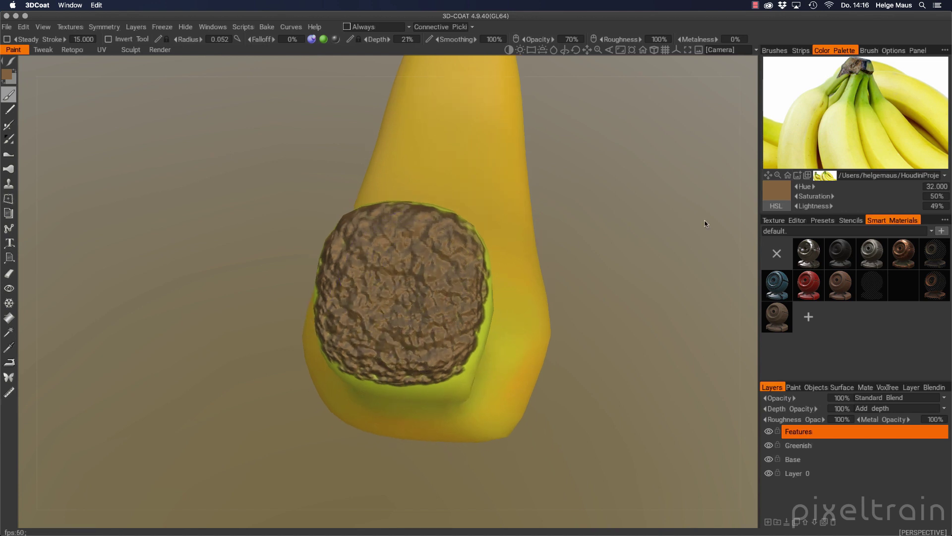
{"action": "left_click", "coordinate": [416, 341]}
{"action": "left_click", "coordinate": [395, 350]}
{"action": "mouse_move", "coordinate": [413, 351]}
{"action": "left_mouse_down"}
{"action": "mouse_move", "coordinate": [462, 297]}
{"action": "mouse_move", "coordinate": [367, 253]}
{"action": "mouse_move", "coordinate": [332, 308]}
{"action": "mouse_move", "coordinate": [375, 353]}
{"action": "mouse_move", "coordinate": [451, 340]}
{"action": "left_mouse_up"}
- Extend the brown texture over the rim of the stem end from several sides with a finer brush of radius 0.024
{"action": "right_click_drag", "start_coordinate": [451, 340], "coordinate": [373, 329], "text": "alt"}
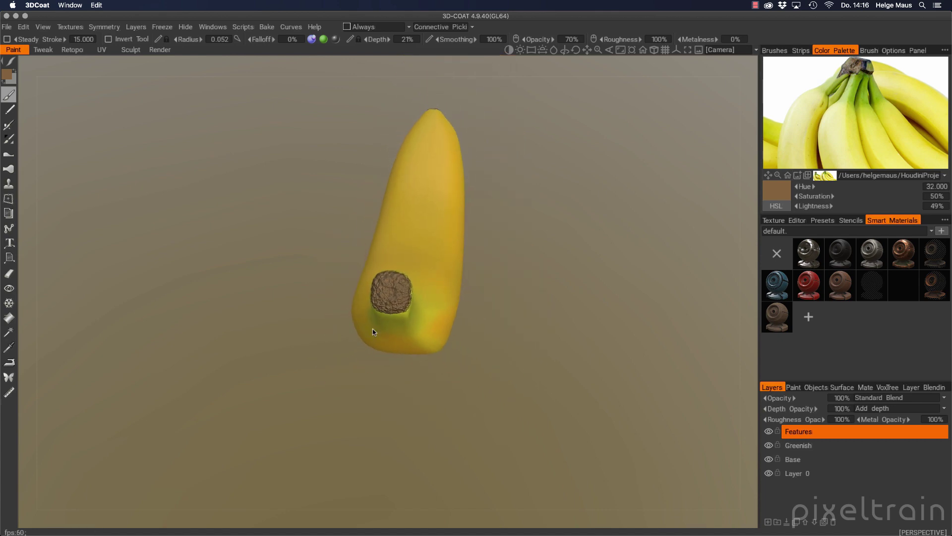
{"action": "mouse_move", "coordinate": [373, 329]}
{"action": "left_mouse_down", "text": "alt"}
{"action": "mouse_move", "coordinate": [260, 302]}
{"action": "mouse_move", "coordinate": [386, 350]}
{"action": "left_mouse_up", "text": "alt"}
{"action": "right_click_drag", "start_coordinate": [385, 350], "coordinate": [329, 298], "text": "alt"}
{"action": "middle_click_drag", "start_coordinate": [329, 299], "coordinate": [382, 288], "text": "alt"}
{"action": "mouse_move", "coordinate": [383, 286]}
{"action": "left_mouse_down"}
{"action": "mouse_move", "coordinate": [342, 298]}
{"action": "mouse_move", "coordinate": [408, 186]}
{"action": "mouse_move", "coordinate": [397, 261]}
{"action": "mouse_move", "coordinate": [294, 322]}
{"action": "left_mouse_up"}
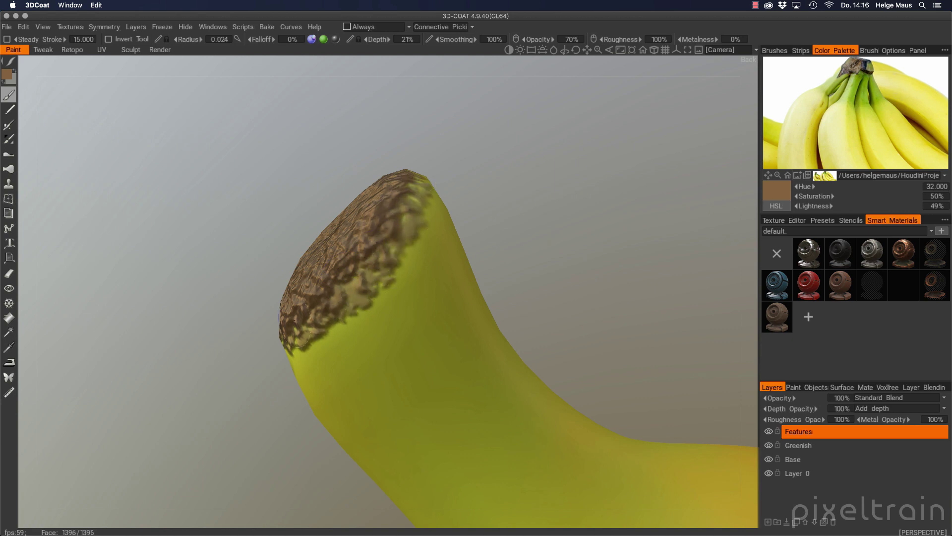
{"action": "mouse_move", "coordinate": [366, 261]}
{"action": "left_mouse_down"}
{"action": "mouse_move", "coordinate": [305, 310]}
{"action": "mouse_move", "coordinate": [369, 278]}
{"action": "mouse_move", "coordinate": [407, 221]}
{"action": "mouse_move", "coordinate": [417, 182]}
{"action": "left_mouse_up"}
{"action": "mouse_move", "coordinate": [258, 303]}
{"action": "left_mouse_down"}
{"action": "mouse_move", "coordinate": [422, 313]}
{"action": "mouse_move", "coordinate": [382, 323]}
{"action": "mouse_move", "coordinate": [291, 304]}
{"action": "mouse_move", "coordinate": [317, 292]}
{"action": "mouse_move", "coordinate": [263, 235]}
{"action": "left_mouse_up"}
{"action": "mouse_move", "coordinate": [223, 209]}
{"action": "left_mouse_down"}
{"action": "mouse_move", "coordinate": [253, 243]}
{"action": "mouse_move", "coordinate": [213, 209]}
{"action": "left_mouse_up"}
{"action": "mouse_move", "coordinate": [179, 208]}
{"action": "left_mouse_down"}
{"action": "mouse_move", "coordinate": [282, 227]}
{"action": "mouse_move", "coordinate": [292, 263]}
{"action": "left_mouse_up"}
{"action": "mouse_move", "coordinate": [298, 295]}
{"action": "left_mouse_down"}
{"action": "mouse_move", "coordinate": [256, 288]}
{"action": "mouse_move", "coordinate": [318, 303]}
{"action": "mouse_move", "coordinate": [207, 323]}
{"action": "mouse_move", "coordinate": [350, 320]}
{"action": "mouse_move", "coordinate": [334, 269]}
{"action": "left_mouse_up"}
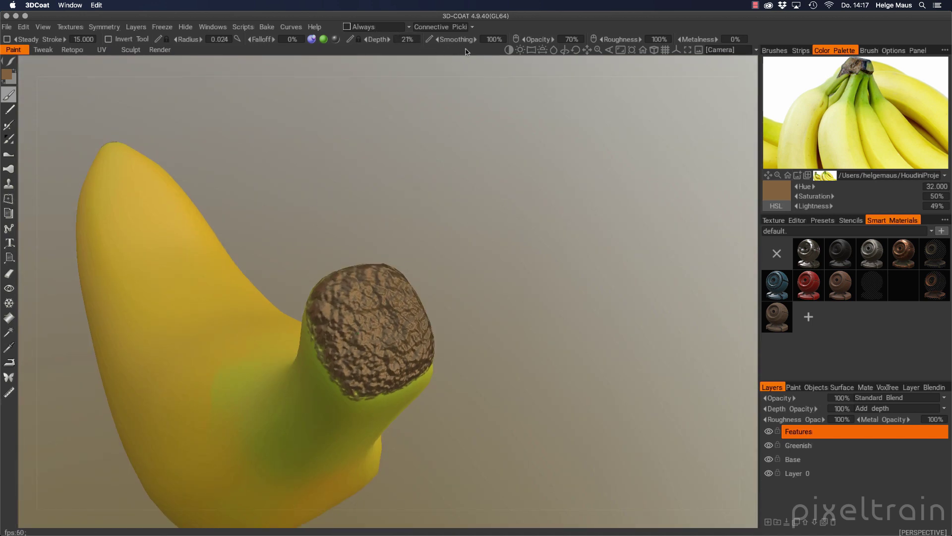
- Limit the brush to glossiness by disabling depth and color, with 100% opacity, a soft round tip and a radius of 0.054
{"action": "left_click", "coordinate": [324, 39]}
{"action": "left_click_drag", "start_coordinate": [532, 38], "coordinate": [573, 38]}
{"action": "left_click", "coordinate": [775, 50]}
{"action": "left_click", "coordinate": [802, 76]}
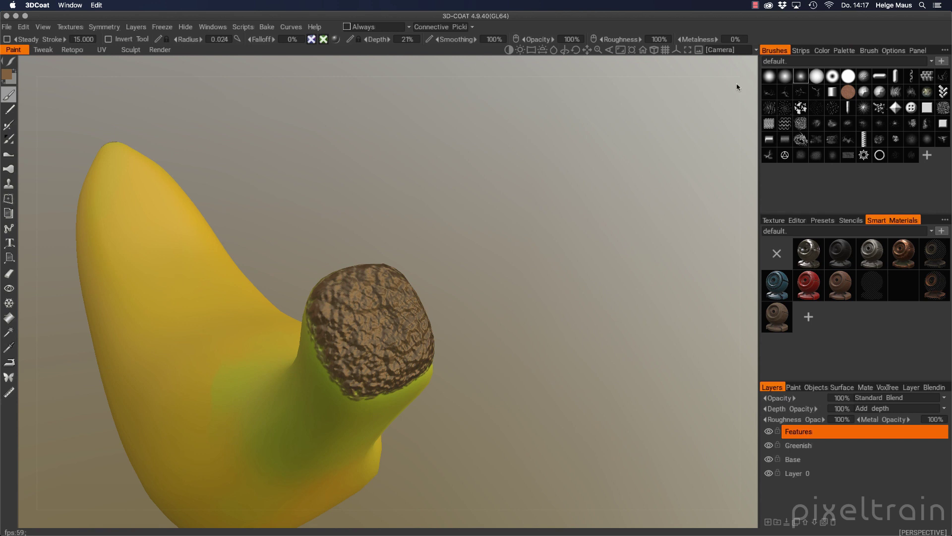
{"action": "right_click_drag", "start_coordinate": [366, 330], "coordinate": [387, 326]}
{"action": "left_click_drag", "start_coordinate": [397, 276], "coordinate": [427, 263], "text": "alt"}
{"action": "right_click_drag", "start_coordinate": [427, 264], "coordinate": [238, 316], "text": "alt"}
{"action": "middle_click_drag", "start_coordinate": [238, 315], "coordinate": [334, 314], "text": "alt"}
{"action": "left_click_drag", "start_coordinate": [334, 314], "coordinate": [437, 297], "text": "alt"}
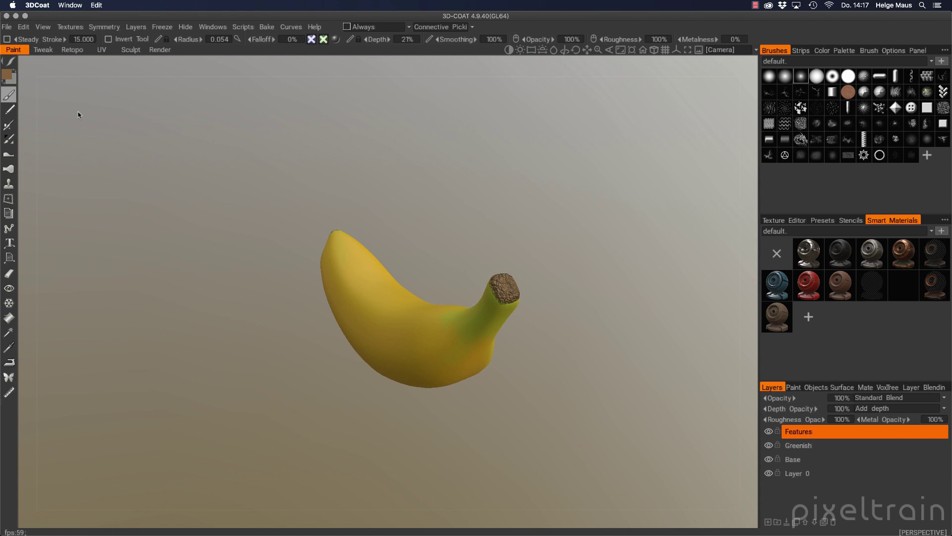
- Set up an objects and textures export named Banana in OBJ format in the Banana project's tex folder, with geometry export off
{"action": "left_click", "coordinate": [10, 30]}
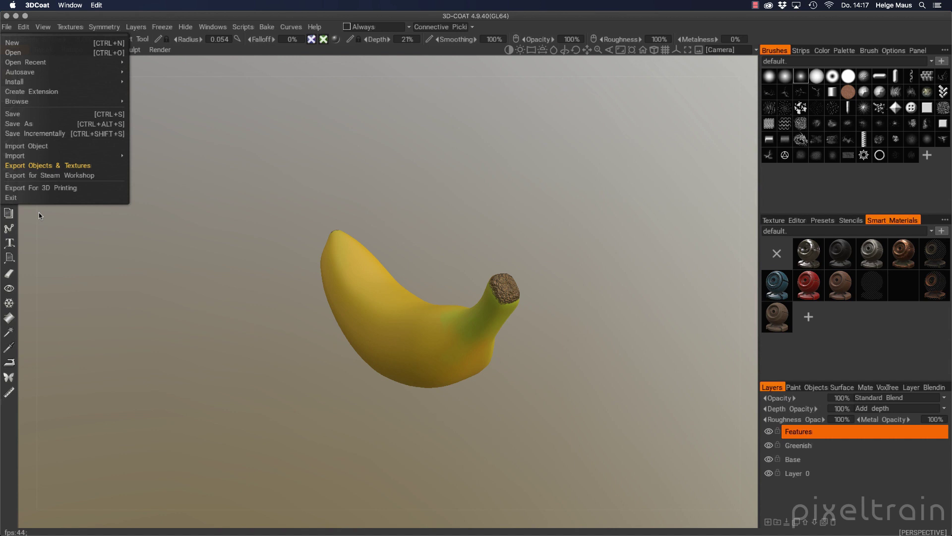
{"action": "left_click", "coordinate": [37, 167]}
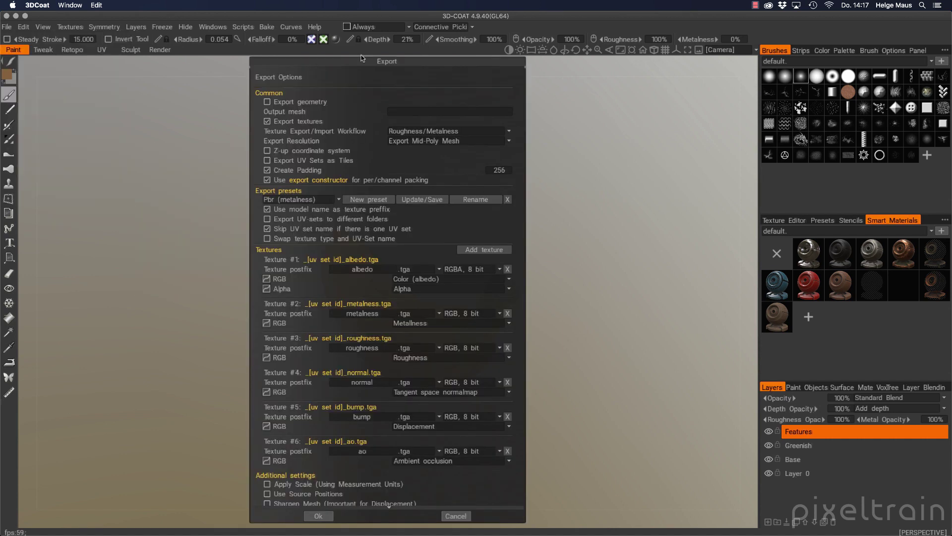
{"action": "left_click_drag", "start_coordinate": [372, 61], "coordinate": [374, 47]}
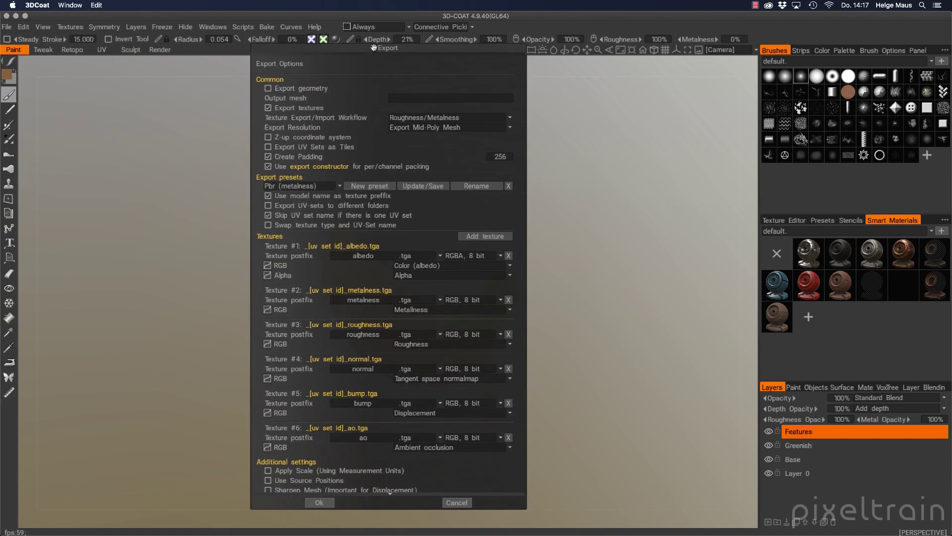
{"action": "left_click", "coordinate": [268, 88]}
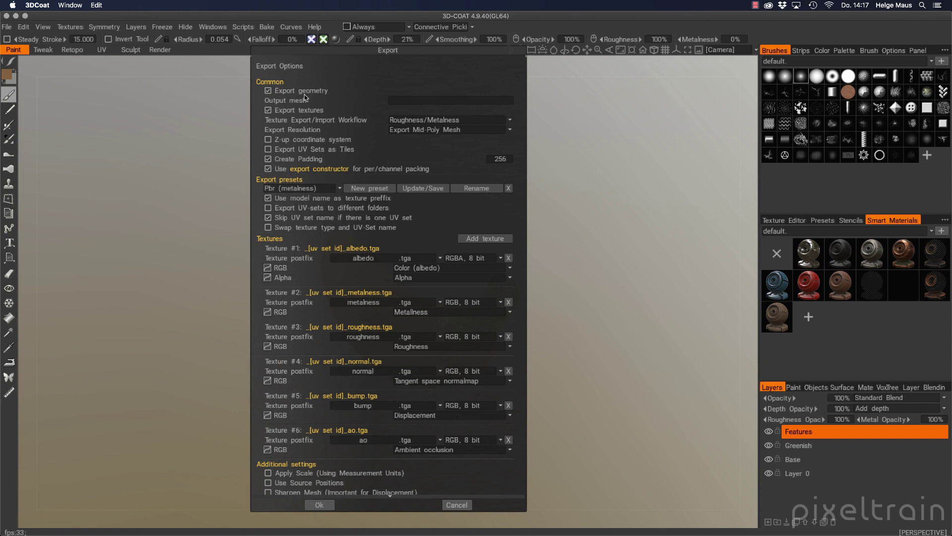
{"action": "left_click", "coordinate": [469, 99]}
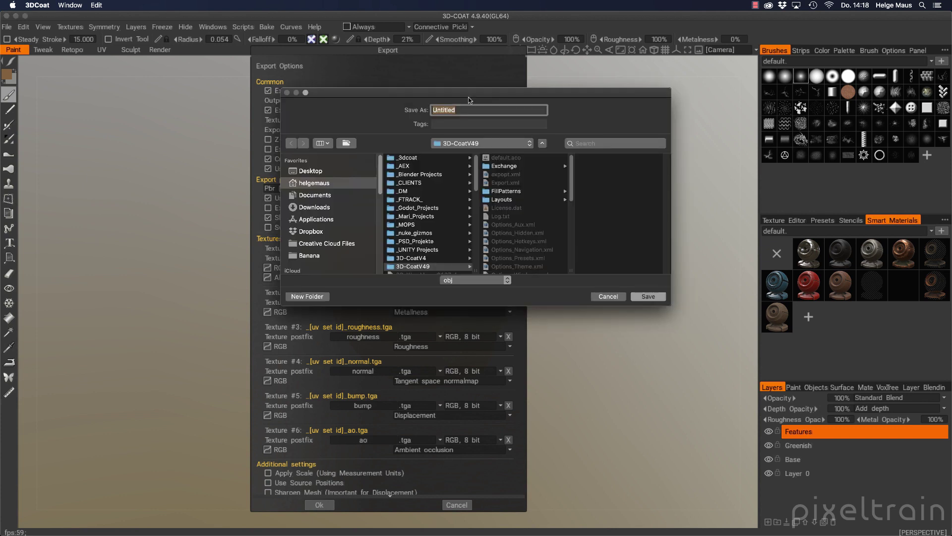
{"action": "left_click", "coordinate": [320, 257]}
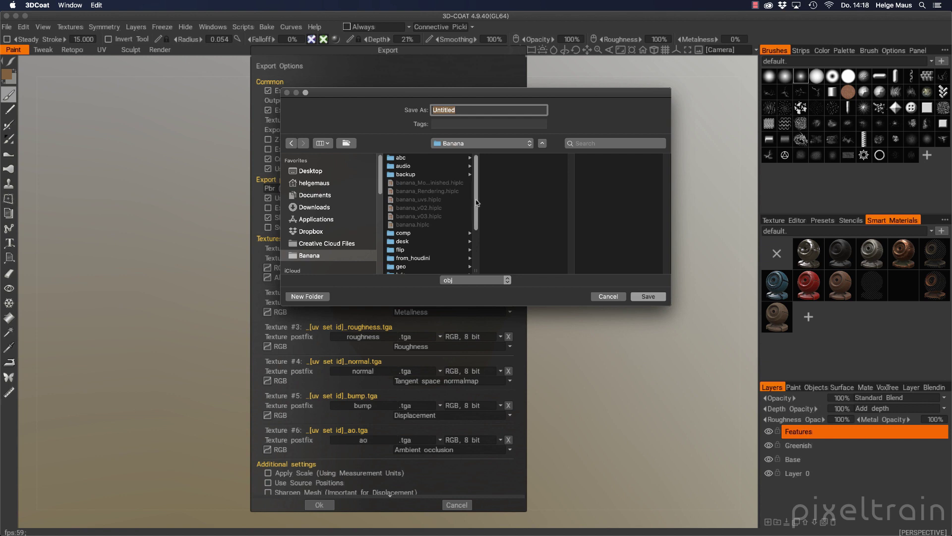
{"action": "scroll", "coordinate": [469, 235], "scroll_direction": "down", "scroll_amount": 4}
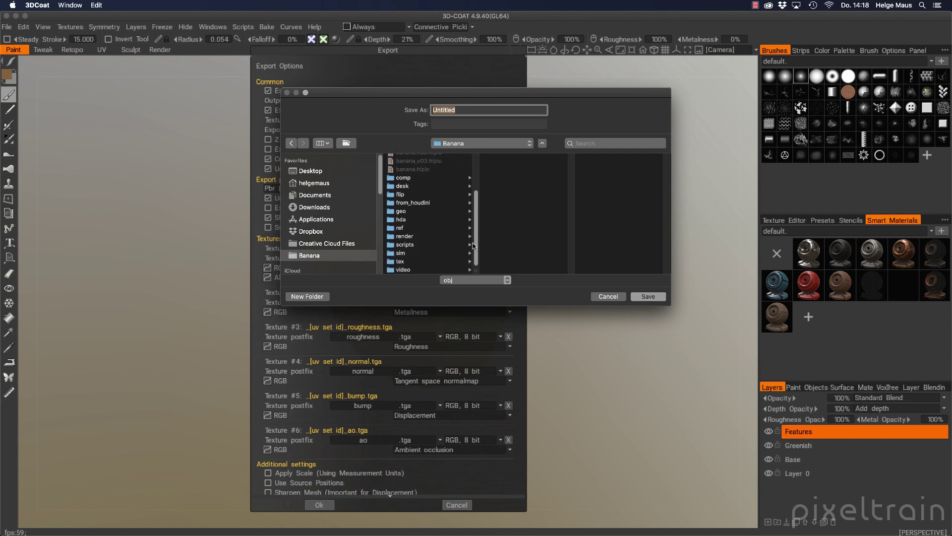
{"action": "left_click", "coordinate": [400, 261]}
{"action": "double_click", "coordinate": [463, 111]}
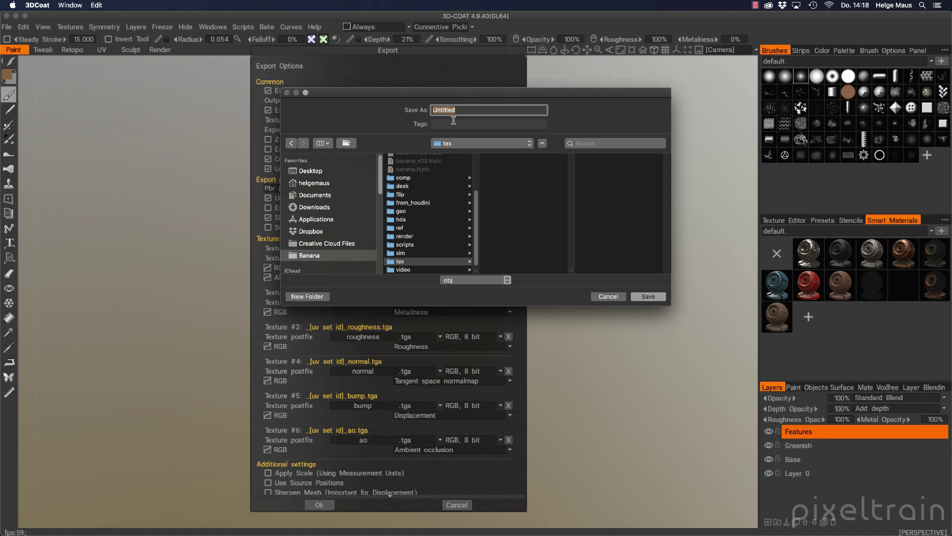
{"action": "type", "text": "Banana"}
{"action": "left_click", "coordinate": [646, 298]}
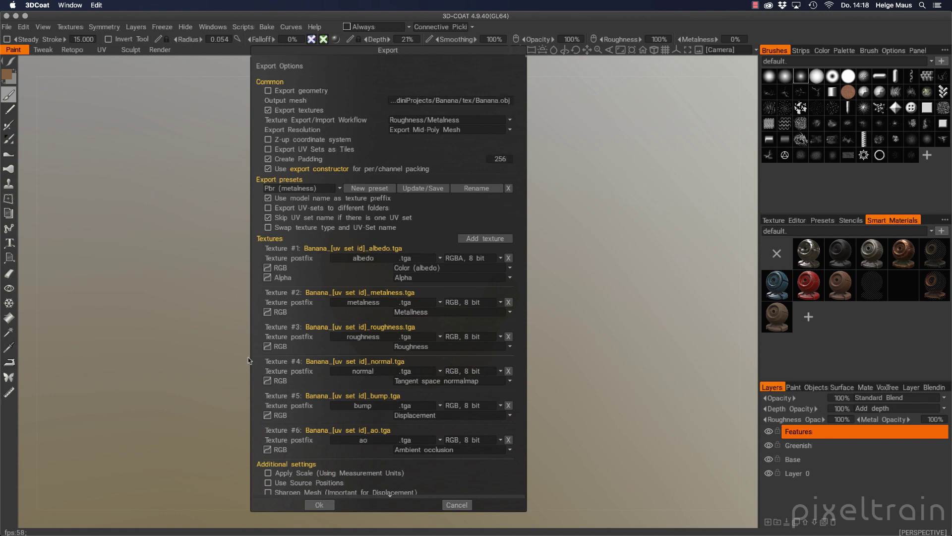
- Export the textures with the Pbr (metalness) preset and turn off skipping the UV set name
{"action": "left_click", "coordinate": [338, 188]}
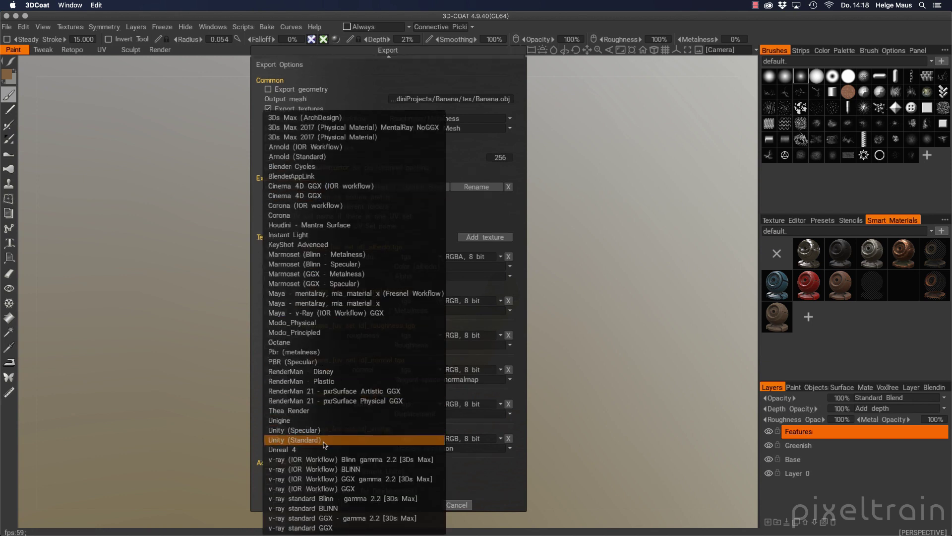
{"action": "left_click", "coordinate": [305, 353]}
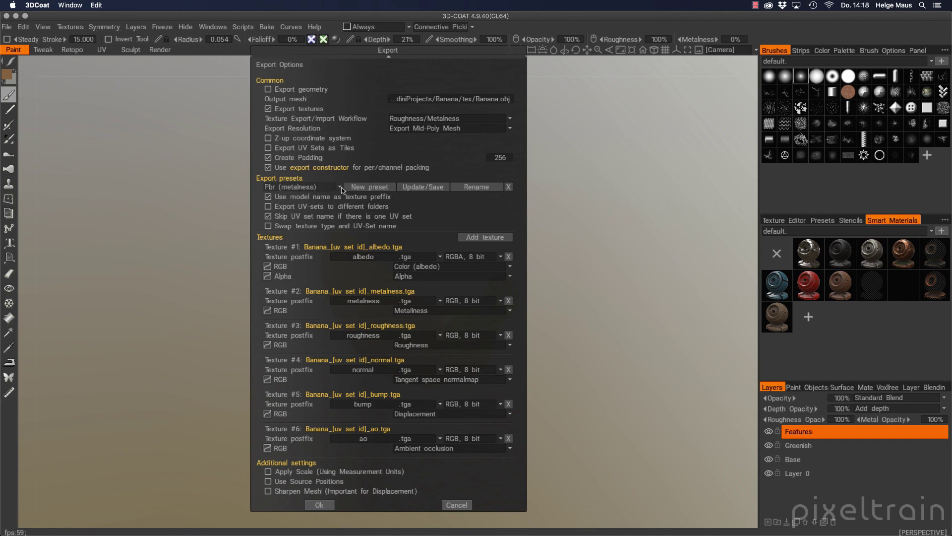
{"action": "left_click", "coordinate": [339, 188]}
{"action": "left_click", "coordinate": [268, 267]}
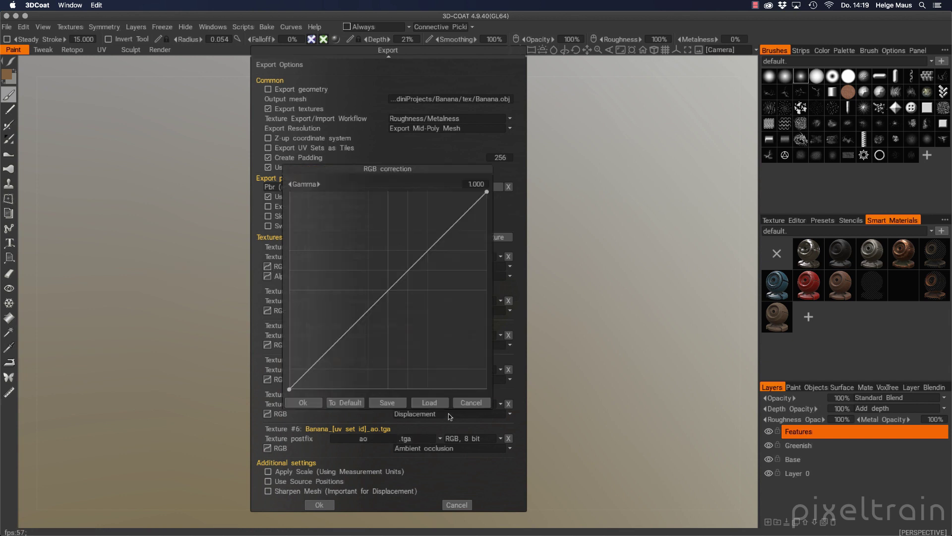
{"action": "left_click", "coordinate": [472, 404]}
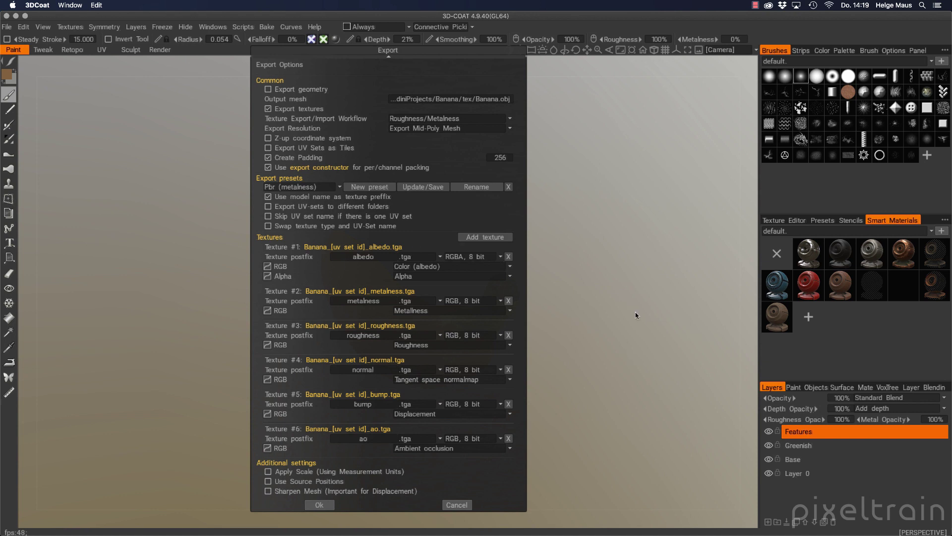
{"action": "left_click", "coordinate": [327, 507]}
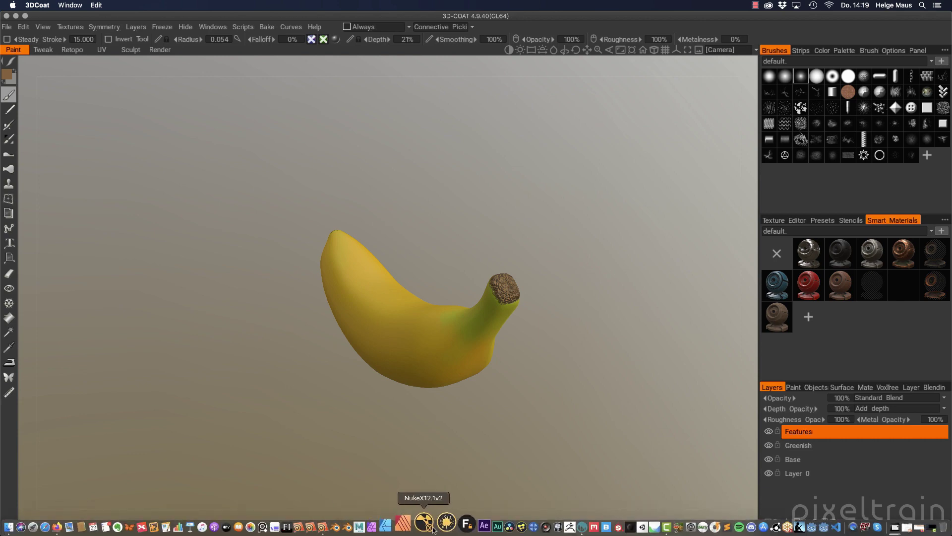
- Switch to Houdini, go up to the obj level and save the banana_Rendering scene
{"action": "left_click", "coordinate": [342, 524]}
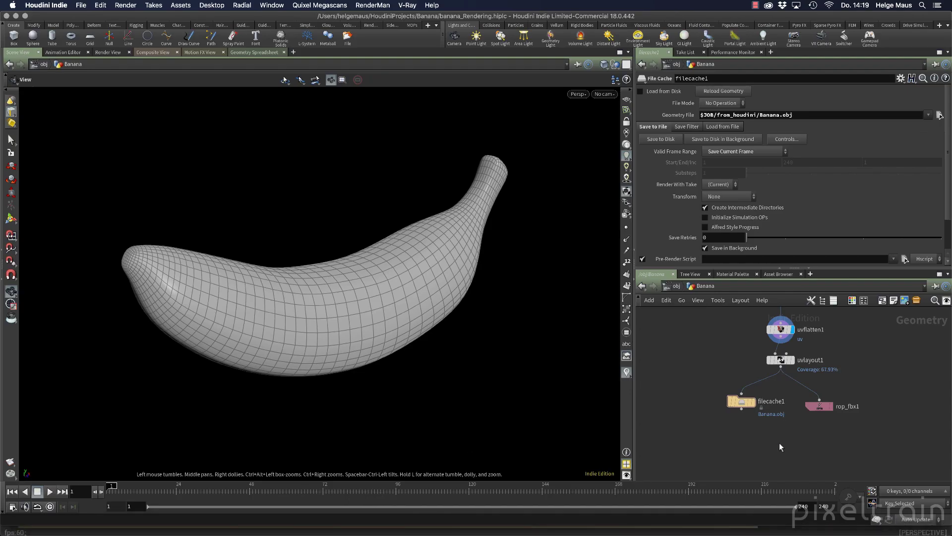
{"action": "key", "text": "h"}
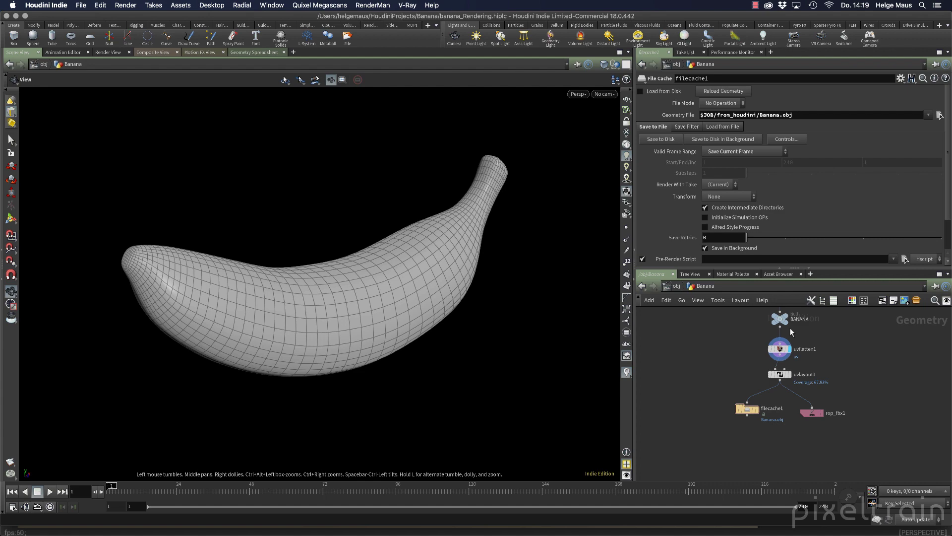
{"action": "left_click", "coordinate": [677, 286]}
{"action": "key", "text": "super+s"}
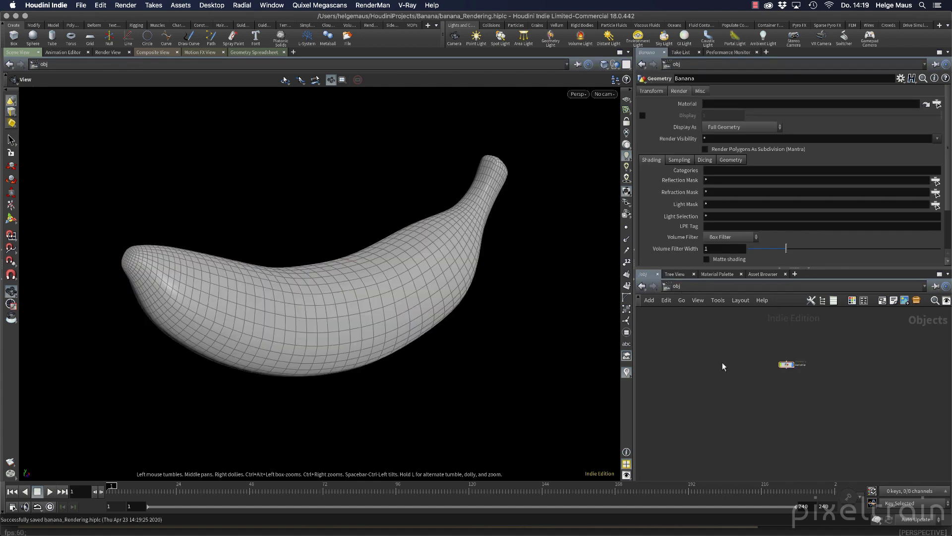
- Add an environment light to the scene and place its node beside the Banana node
{"action": "left_click_drag", "start_coordinate": [418, 298], "coordinate": [403, 312]}
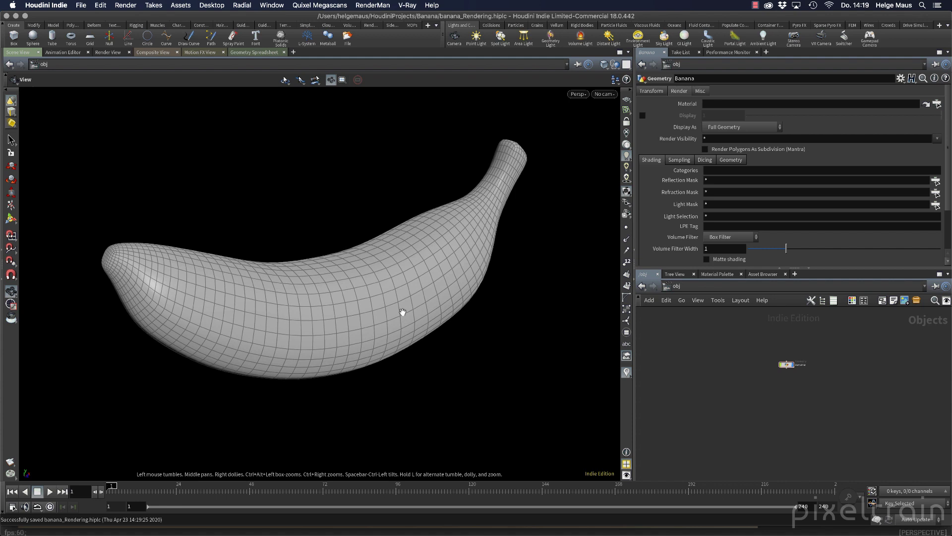
{"action": "left_click", "coordinate": [638, 37]}
{"action": "left_click_drag", "start_coordinate": [787, 368], "coordinate": [807, 354]}
{"action": "left_click_drag", "start_coordinate": [469, 322], "coordinate": [453, 310]}
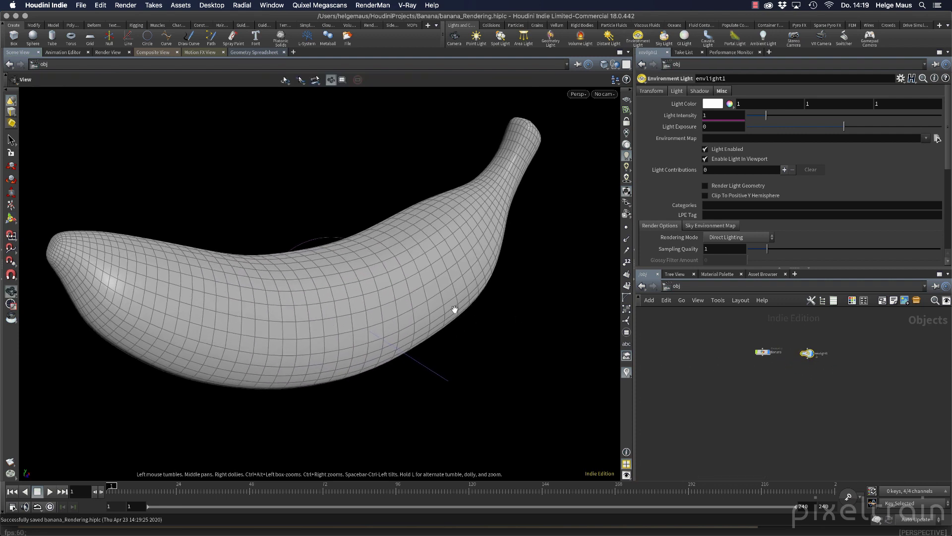
- Switch the viewport to high-quality lighting with shadows and shade the banana smoothly without its wireframe
{"action": "left_click", "coordinate": [627, 168]}
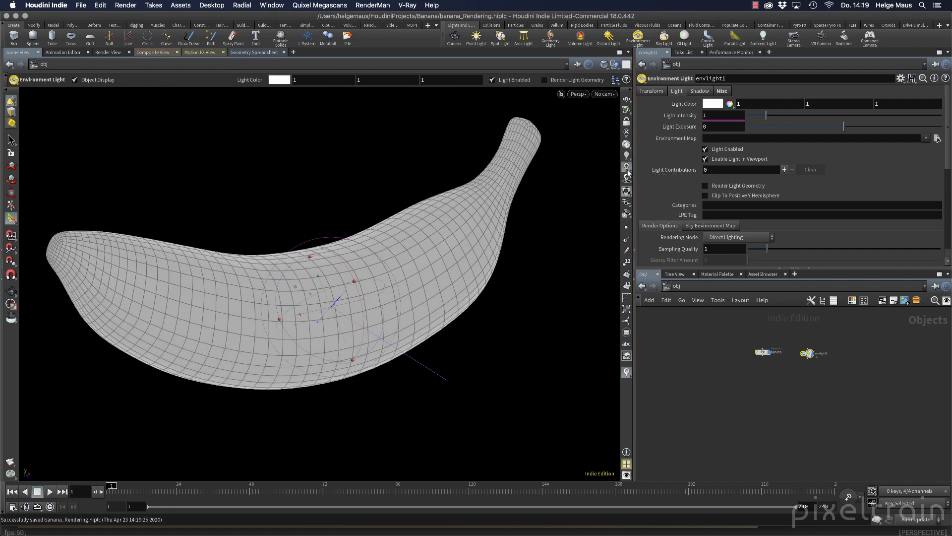
{"action": "mouse_move", "coordinate": [353, 284]}
{"action": "left_mouse_down", "text": "alt"}
{"action": "mouse_move", "coordinate": [489, 287]}
{"action": "mouse_move", "coordinate": [183, 191]}
{"action": "left_mouse_up", "text": "alt"}
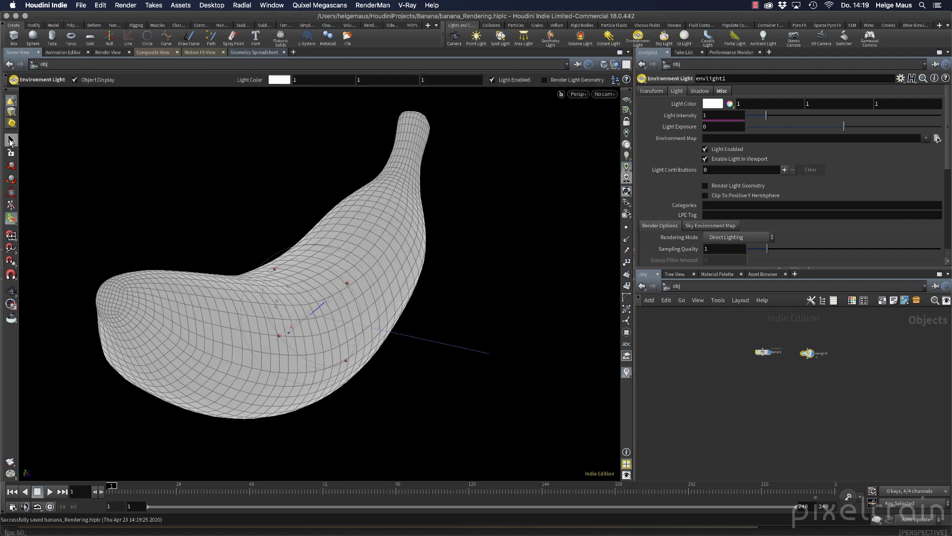
{"action": "left_click", "coordinate": [11, 140]}
{"action": "left_click_drag", "start_coordinate": [421, 295], "coordinate": [310, 269], "text": "alt"}
{"action": "scroll", "coordinate": [342, 283], "scroll_direction": "down", "scroll_amount": 5}
{"action": "key", "text": "Escape"}
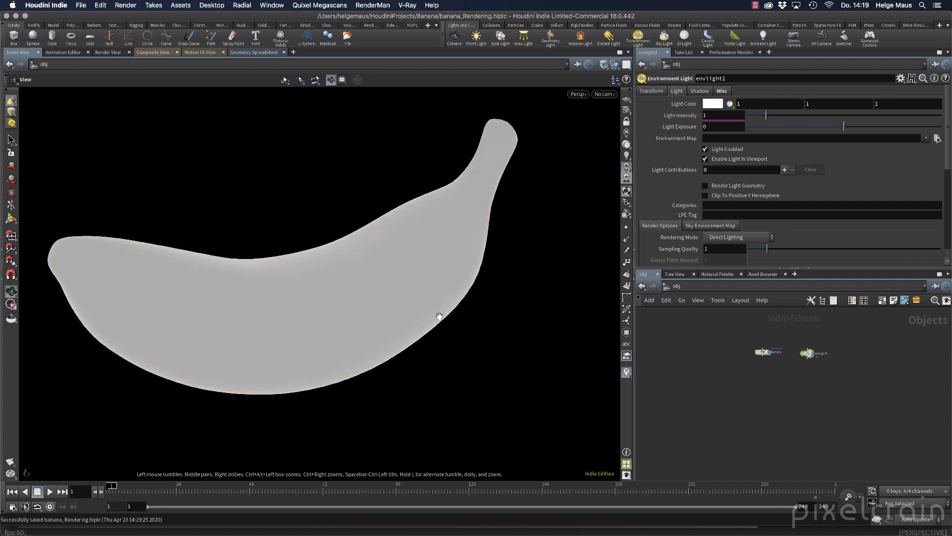
{"action": "left_click_drag", "start_coordinate": [438, 317], "coordinate": [375, 304], "text": "alt"}
- Load HDRIHaven_skylit_garage_2k.rat from Houdini's hdri folder as the environment light's map
{"action": "mouse_move", "coordinate": [809, 354]}
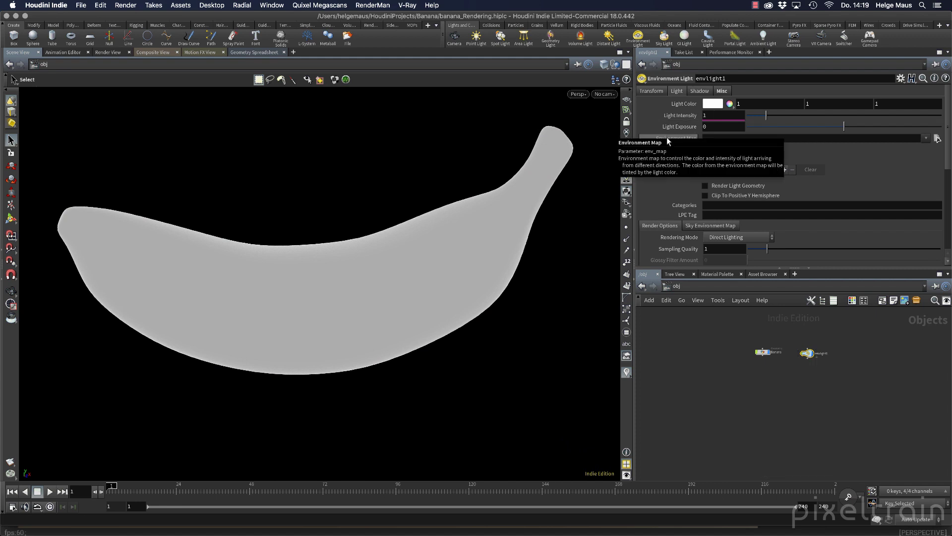
{"action": "left_click", "coordinate": [937, 138]}
{"action": "left_click_drag", "start_coordinate": [81, 18], "coordinate": [315, 62]}
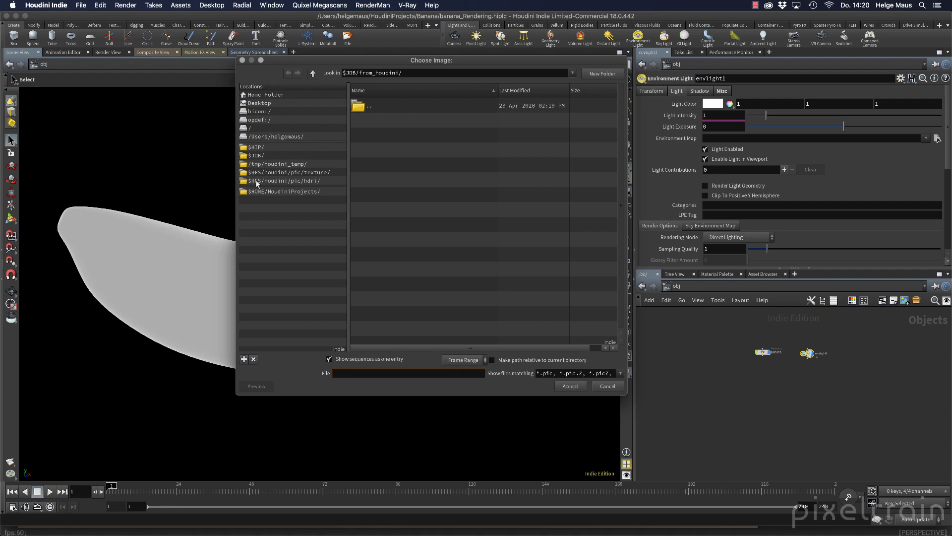
{"action": "left_click", "coordinate": [312, 179]}
{"action": "left_click", "coordinate": [414, 140]}
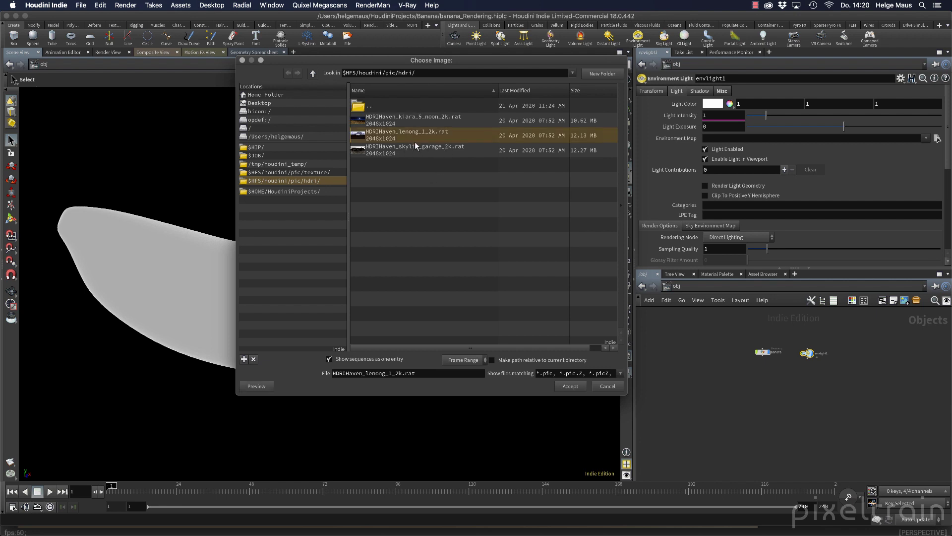
{"action": "left_click", "coordinate": [415, 145]}
{"action": "left_click", "coordinate": [403, 135]}
{"action": "left_click", "coordinate": [403, 150]}
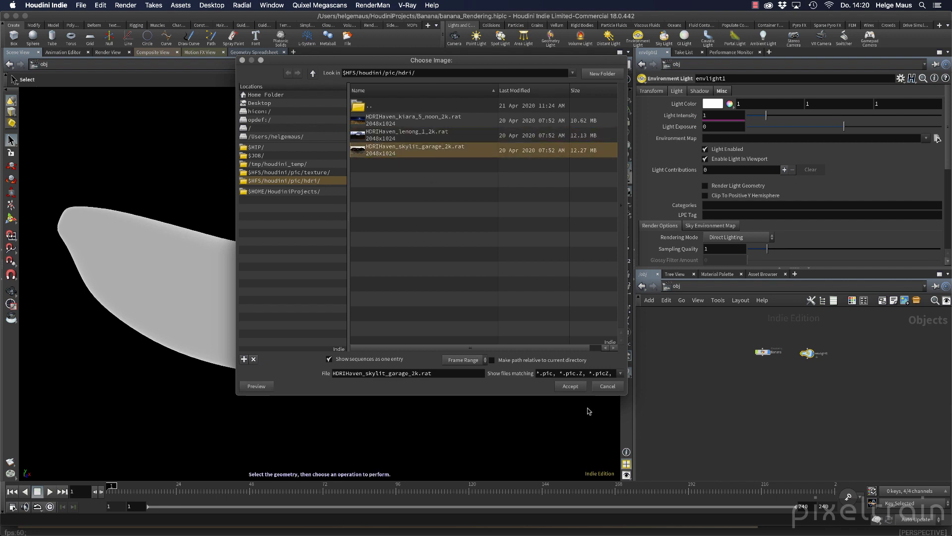
{"action": "left_click", "coordinate": [569, 386]}
{"action": "right_click_drag", "start_coordinate": [462, 290], "coordinate": [314, 323], "text": "alt"}
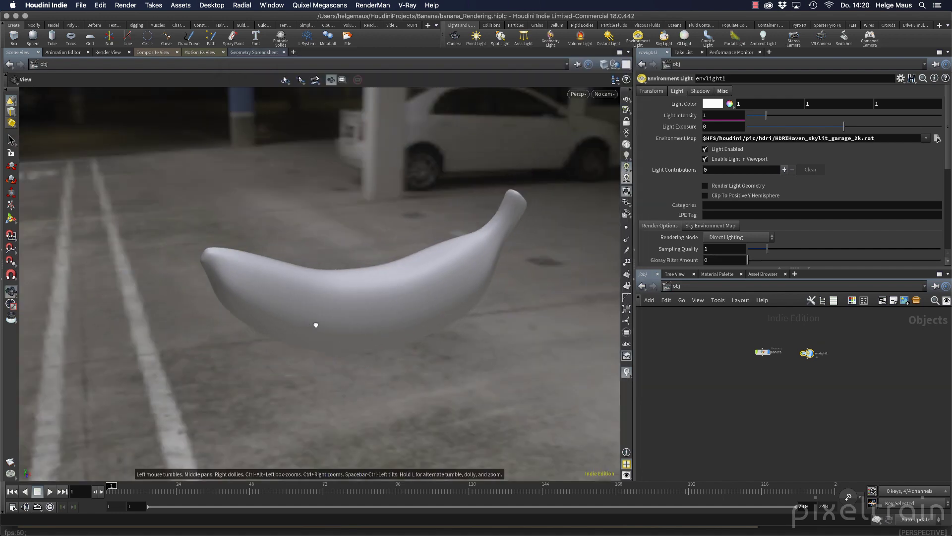